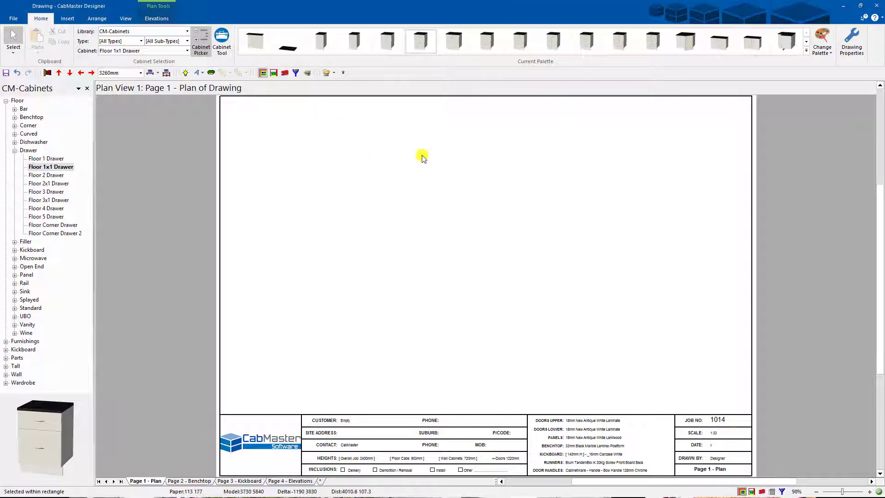
Open the top-right help menu listing Help Topics, Tip of the Day, Video, Check for Updates and What's New
click(881, 17)
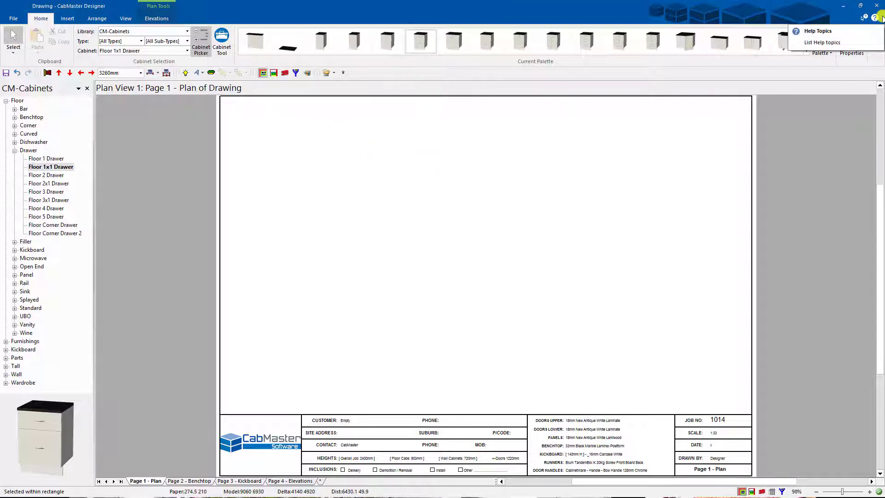
click(882, 19)
click(882, 18)
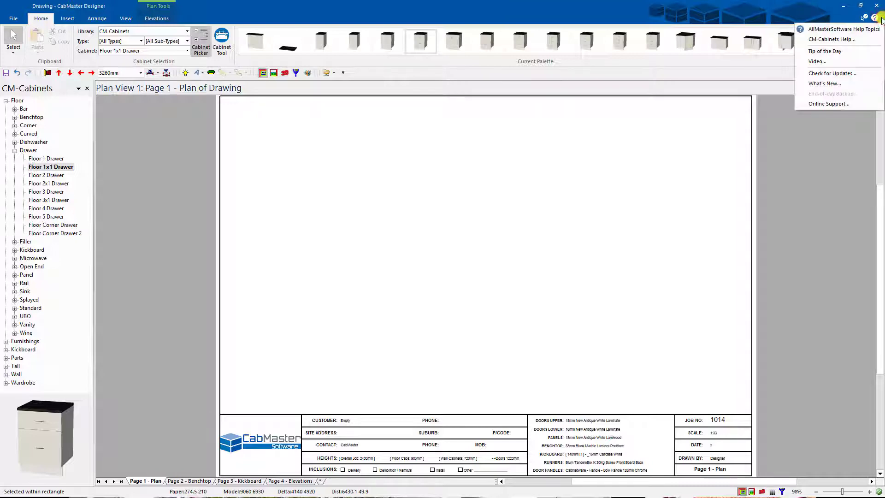
Open What's New, scroll WhatsNewinV10.pdf to page 4, then close Acrobat Reader
click(826, 84)
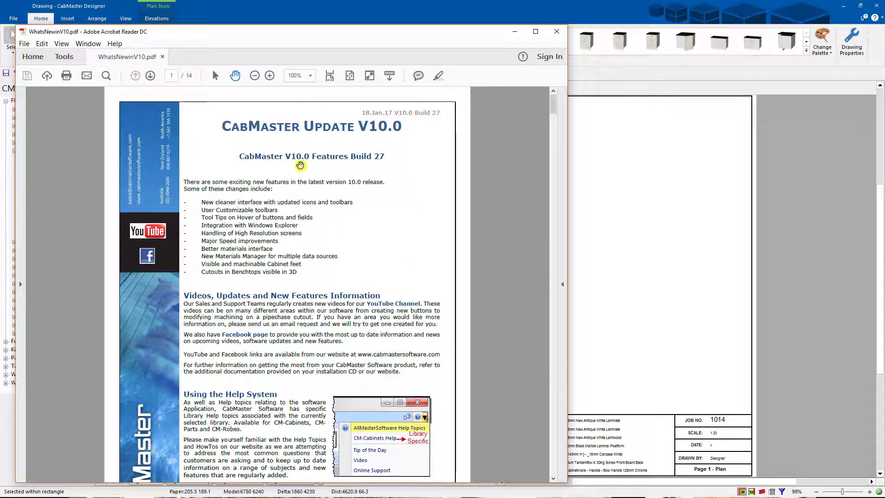
drag(553, 104, 551, 324)
click(557, 31)
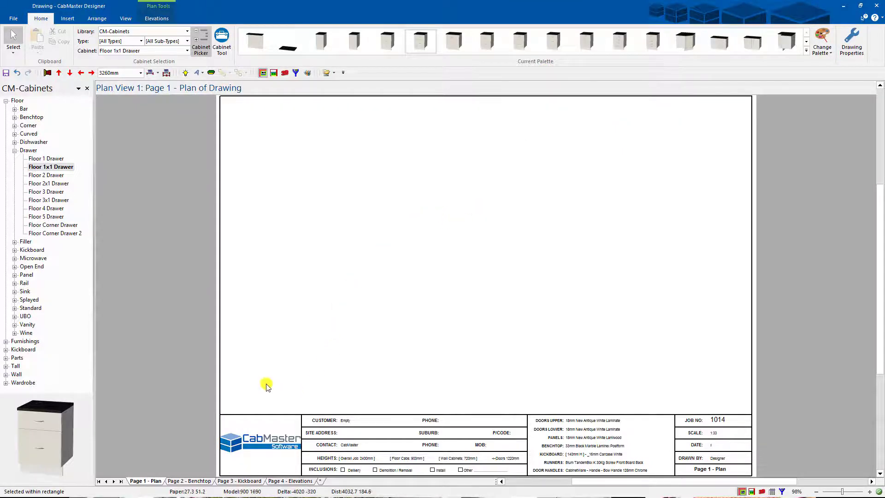
Place a Floor 1x1 Drawer cabinet on the plan and shift it left
drag(256, 375, 701, 471)
click(535, 408)
drag(567, 435, 599, 376)
click(421, 42)
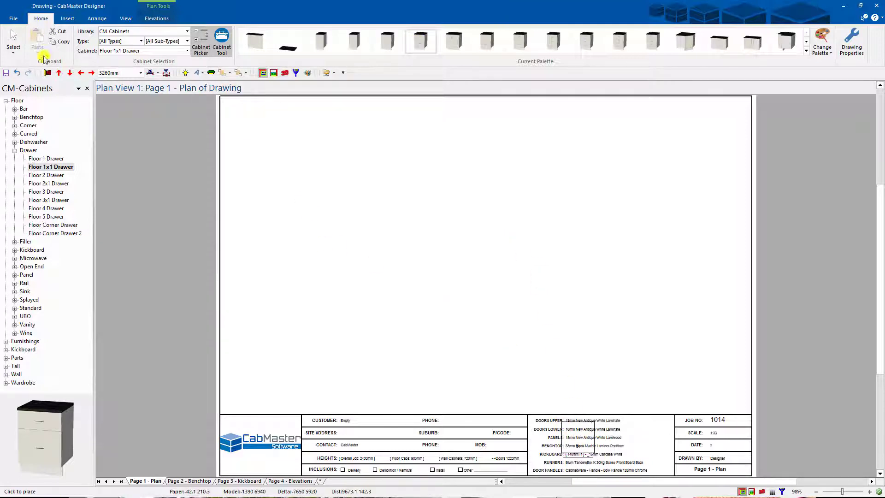
click(13, 41)
click(570, 427)
mouse_move(571, 427)
mouse_down()
mouse_move(580, 439)
mouse_move(607, 423)
mouse_move(595, 361)
mouse_move(585, 364)
mouse_move(577, 290)
mouse_up()
click(498, 363)
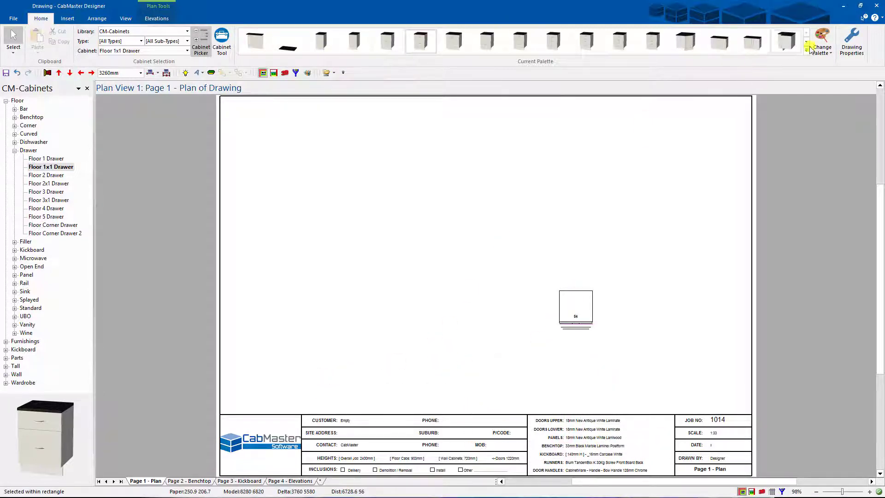
Choose the client account in Drawing Properties > Client and load the client data
click(851, 41)
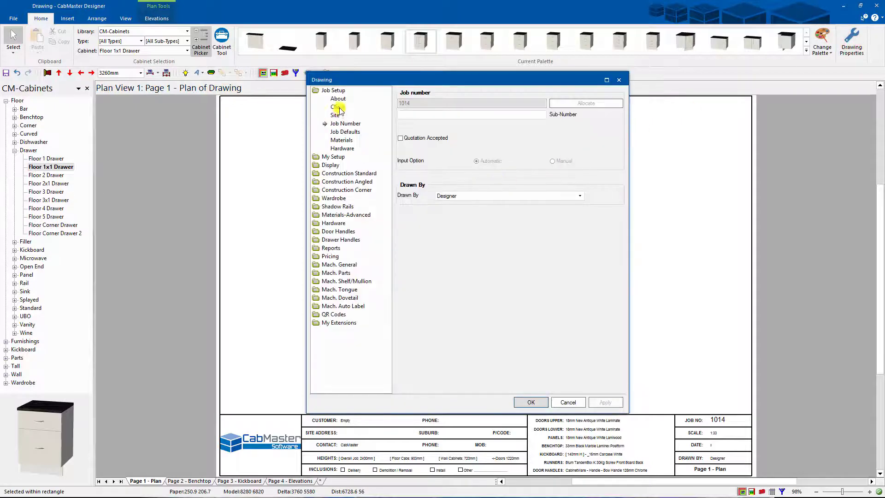
click(338, 107)
click(542, 103)
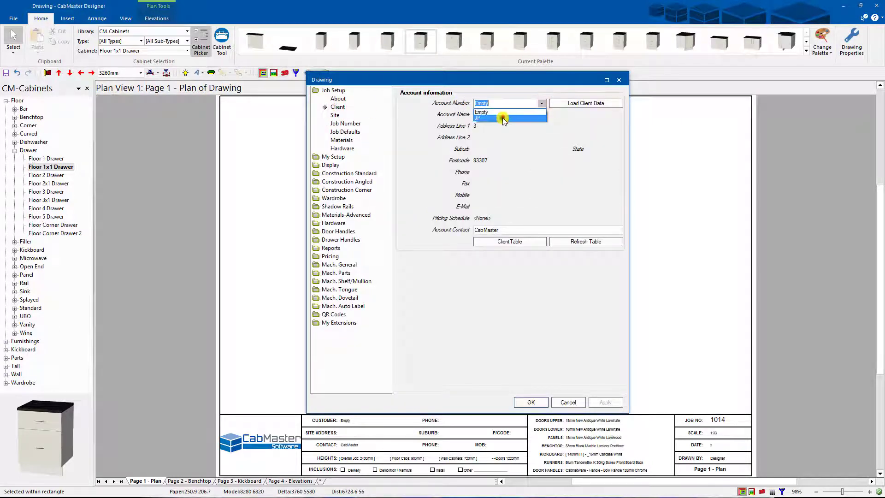
click(503, 118)
click(573, 103)
click(530, 403)
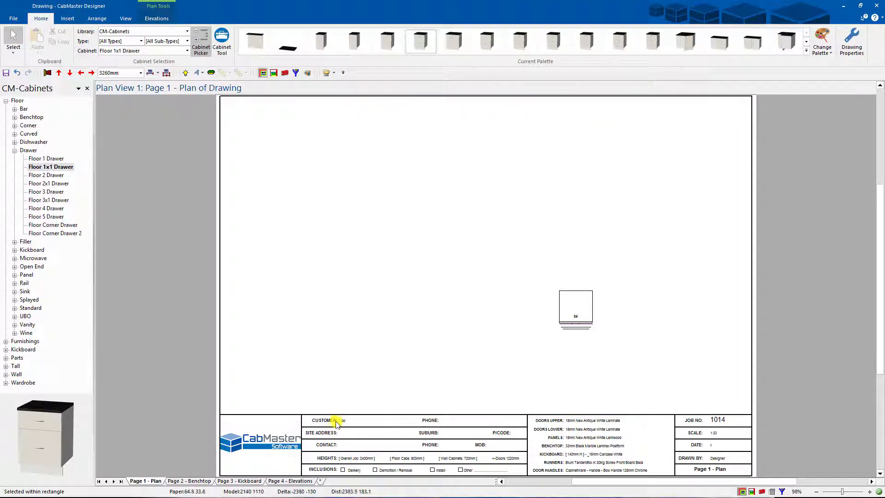
Tick Allow Edit of Template Items in the plan's View Properties options
right_click(365, 220)
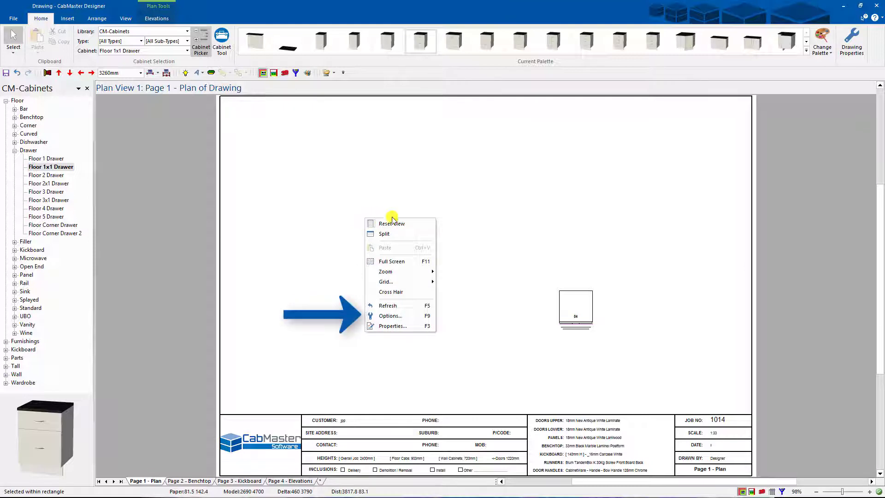
click(396, 316)
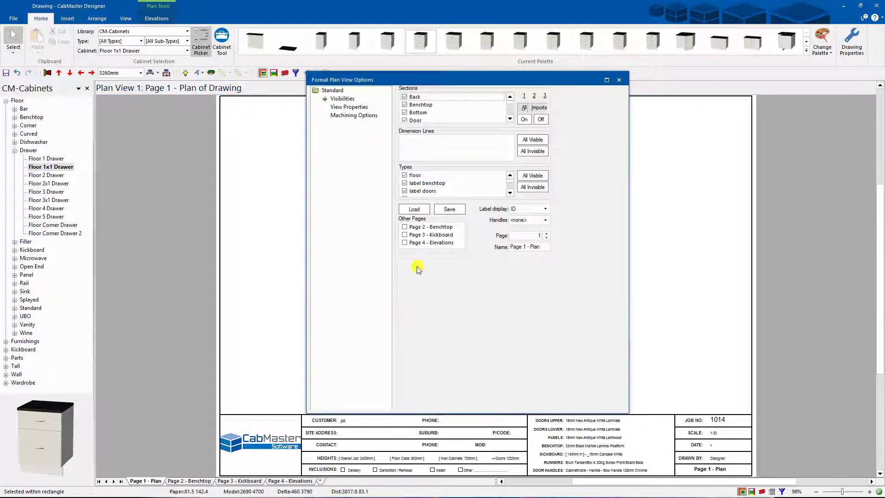
click(344, 107)
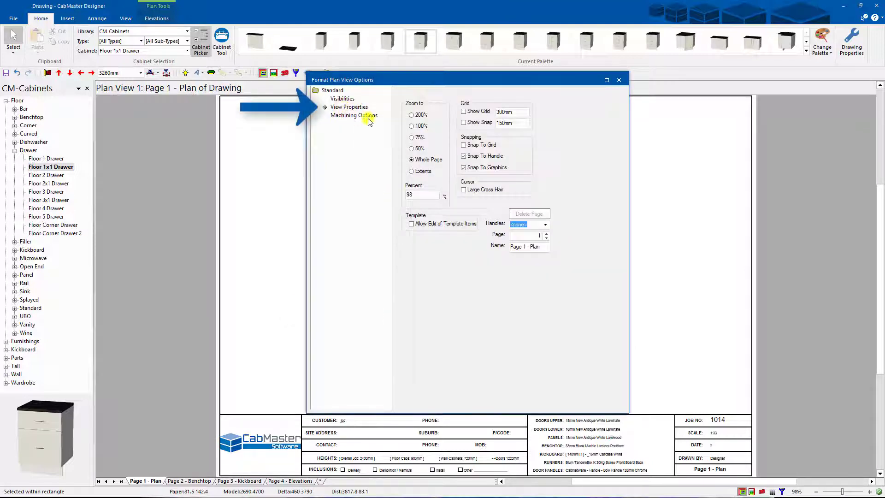
click(411, 224)
click(619, 80)
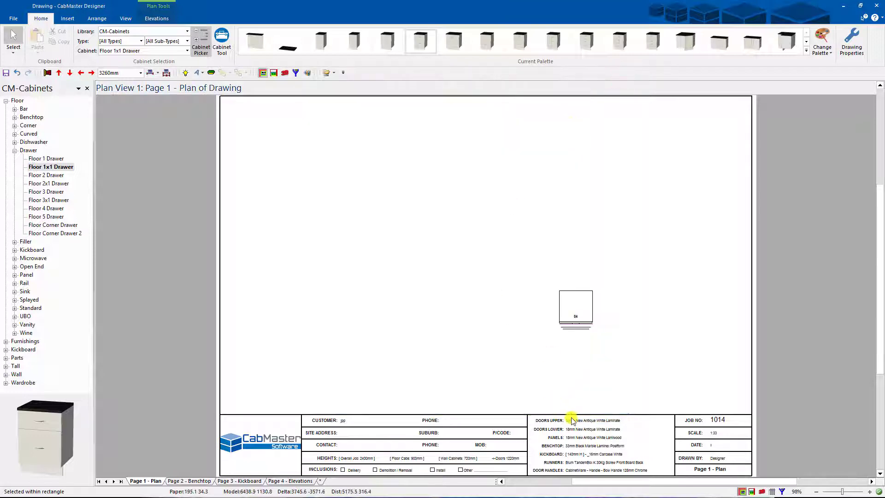
Select and clear title-block text items, then revisit the plan view options
drag(471, 386, 668, 463)
drag(421, 369, 639, 452)
click(615, 379)
click(574, 420)
click(658, 358)
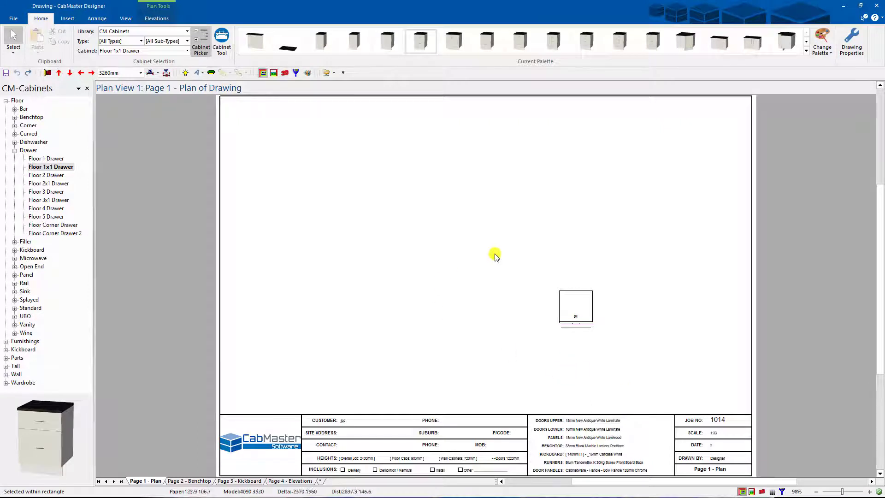
right_click(327, 190)
click(350, 290)
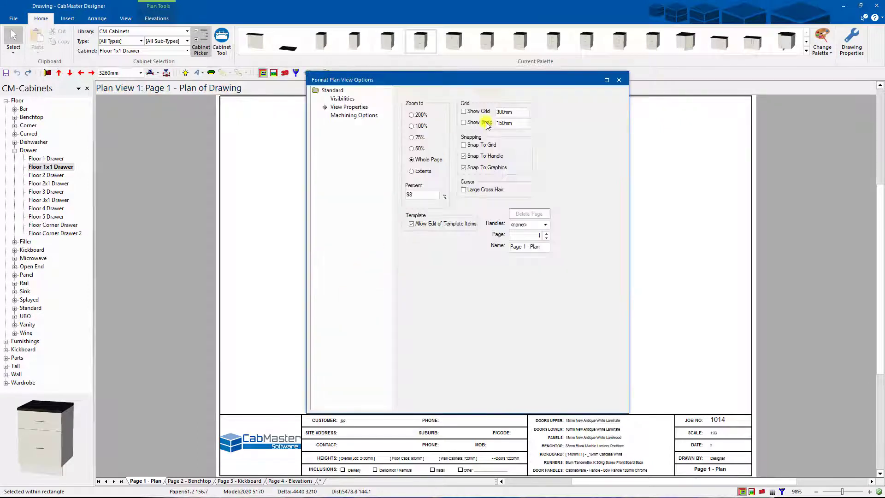
click(619, 80)
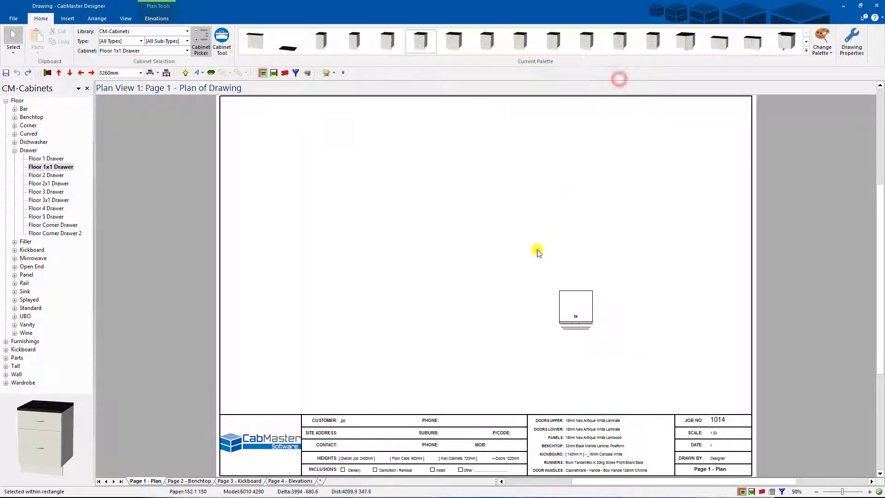
Move the cabinet down near the title block, then back up onto the open plan
click(521, 254)
drag(575, 306, 544, 408)
drag(595, 463, 461, 381)
drag(563, 419, 490, 338)
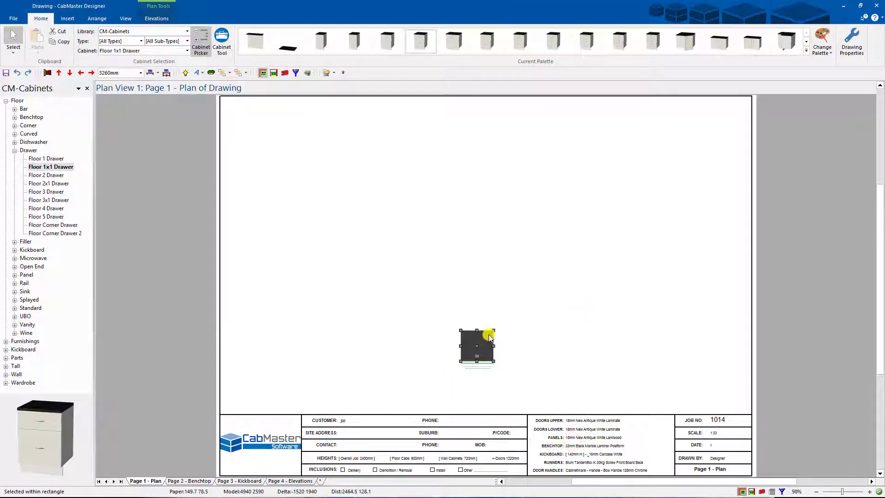
click(399, 322)
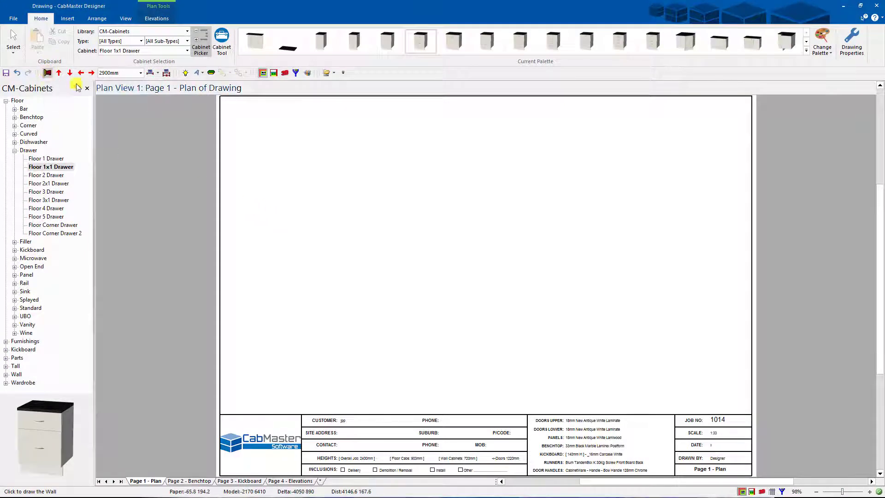
Draw an L-shaped pair of walls: up the left side, then along the top
click(328, 334)
click(328, 190)
click(514, 205)
click(13, 41)
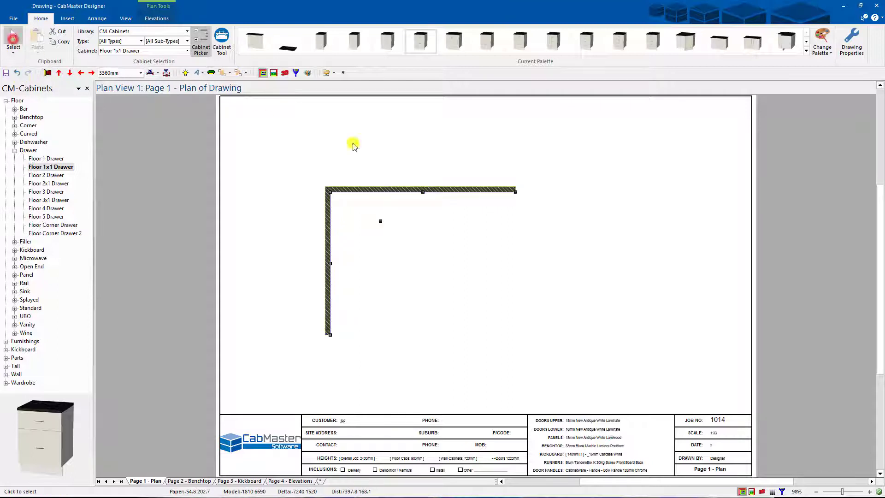
Open Format Walls for the top wall and look through the wall and edge choices
double_click(394, 192)
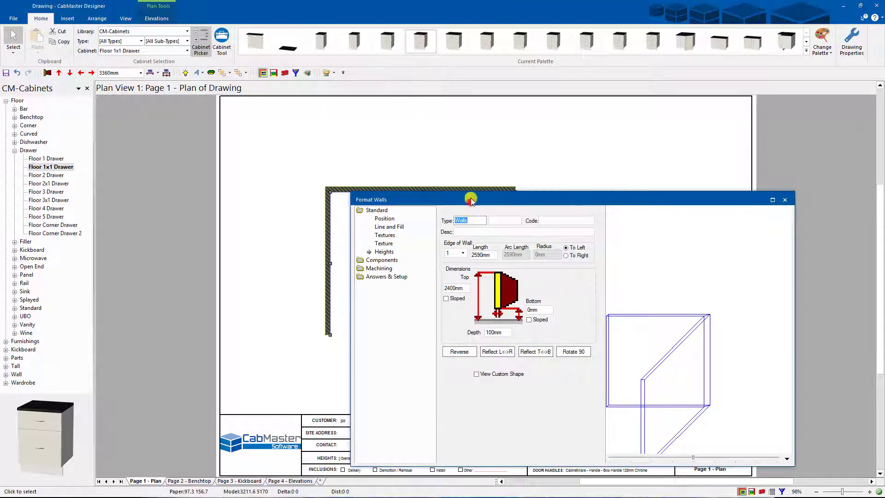
drag(469, 199, 458, 165)
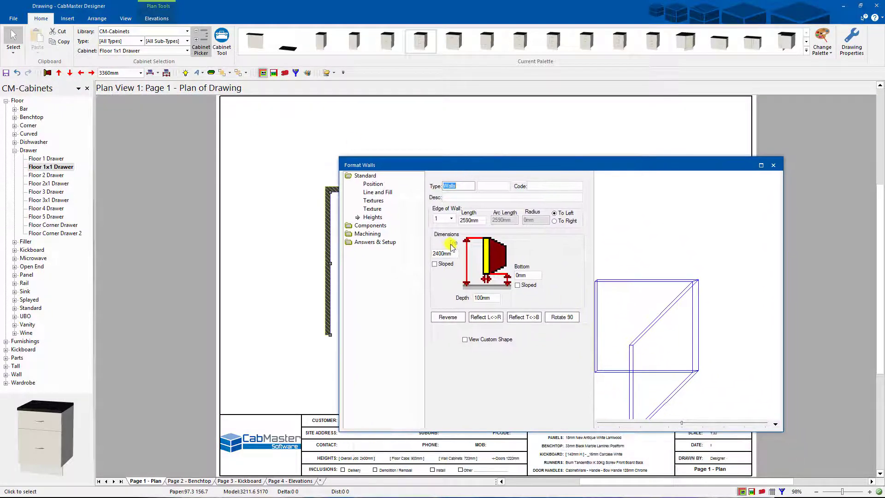
click(446, 218)
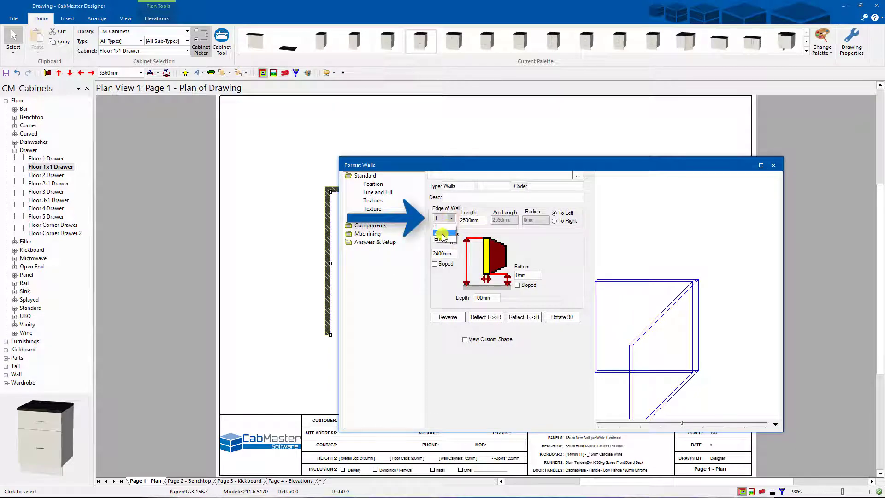
click(440, 233)
click(452, 219)
click(440, 239)
click(452, 220)
click(440, 227)
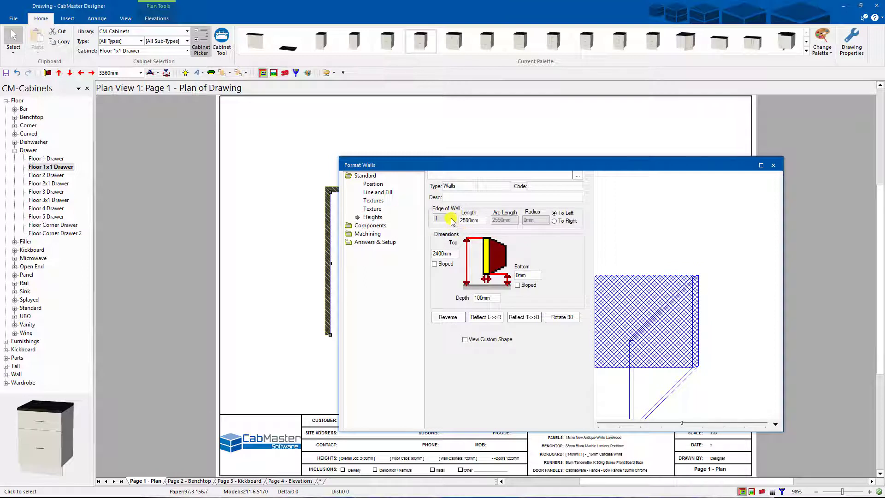
drag(476, 165, 491, 216)
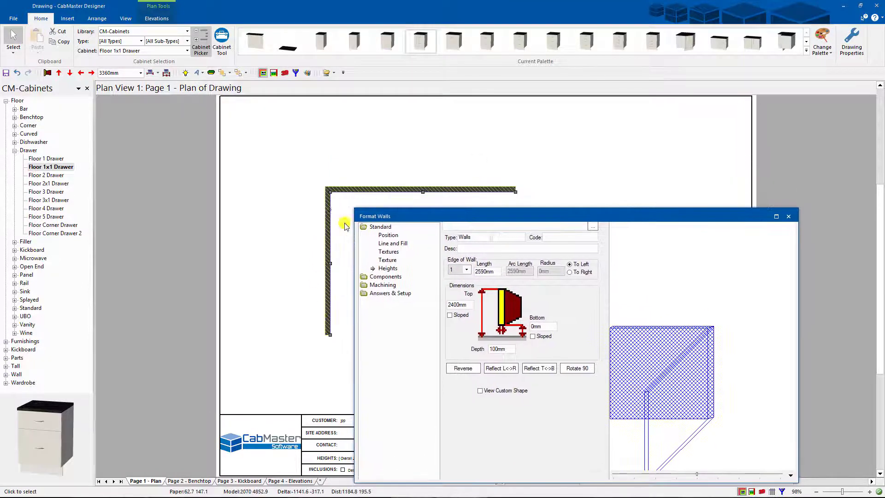
Tick Top Sloped on wall 1 and enter 200 as its top height
click(450, 316)
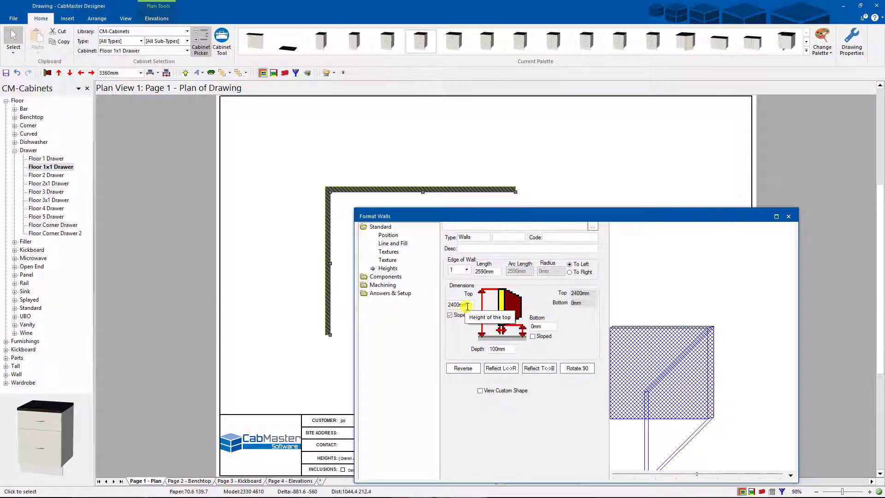
drag(470, 305, 446, 308)
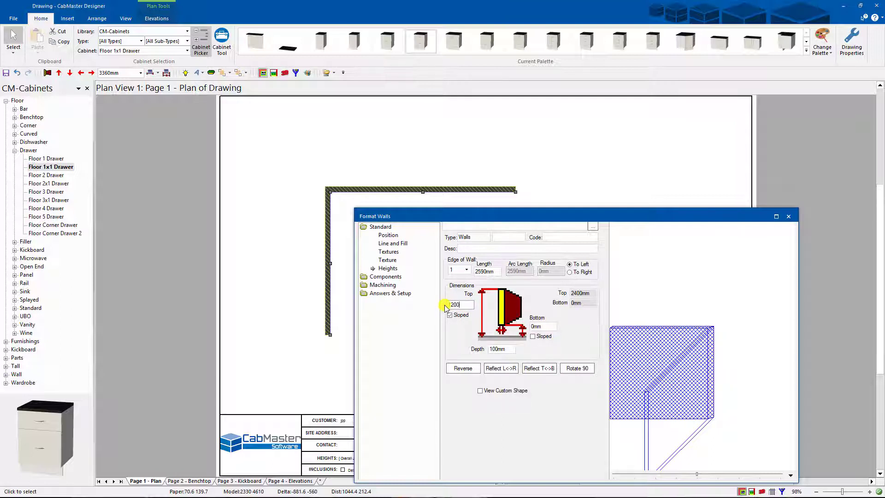
text(200)
key(Tab)
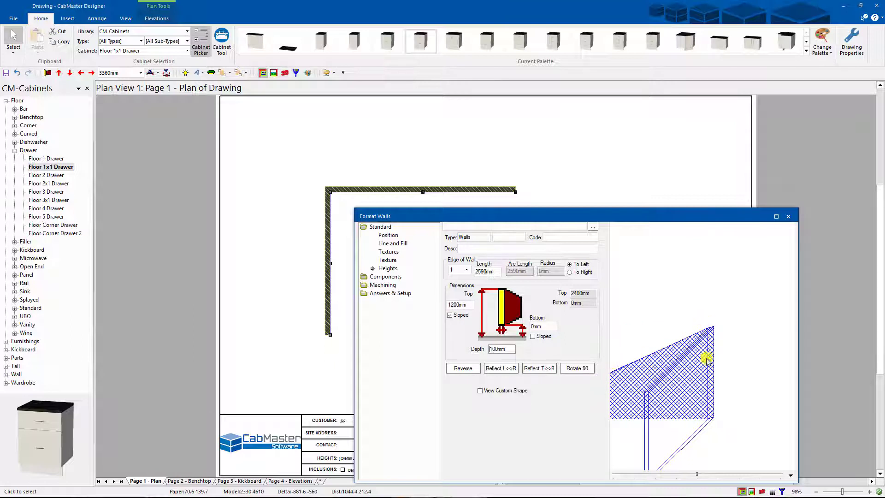
drag(698, 475, 682, 463)
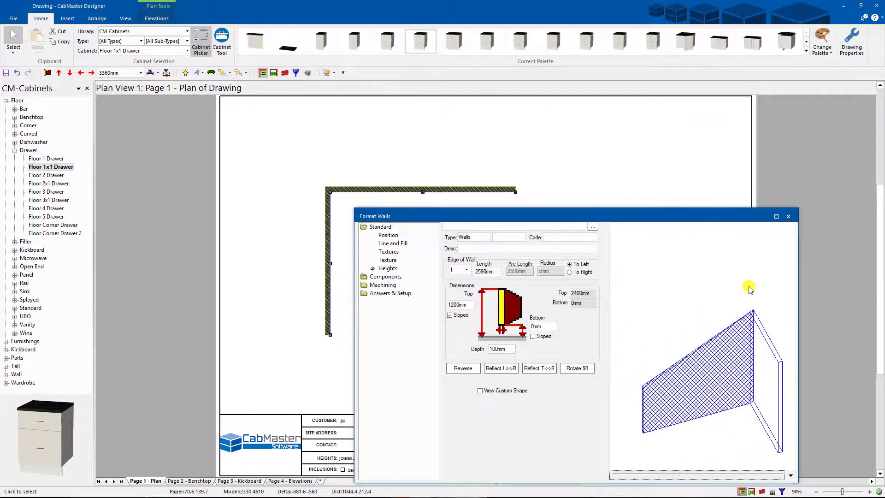
Slope wall 2's top to 1800mm at its End edge and apply the wall settings
click(466, 270)
click(459, 281)
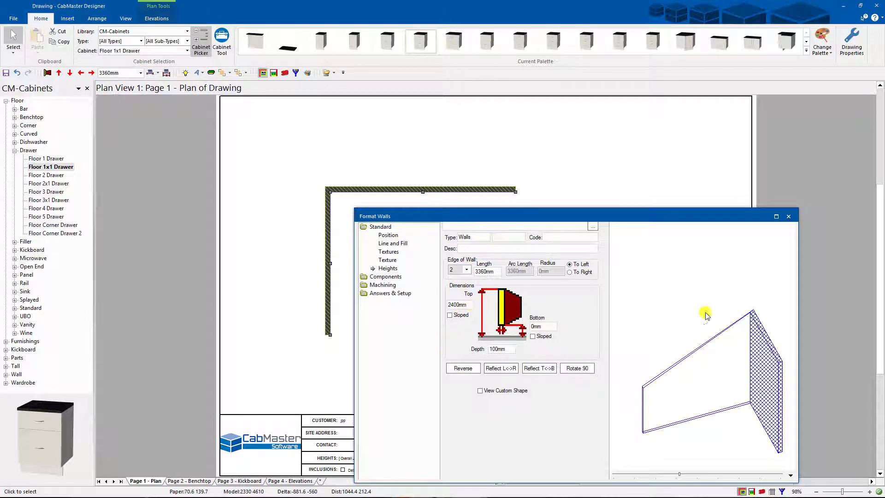
mouse_move(681, 475)
mouse_down()
mouse_move(666, 475)
mouse_move(677, 475)
mouse_up()
click(450, 315)
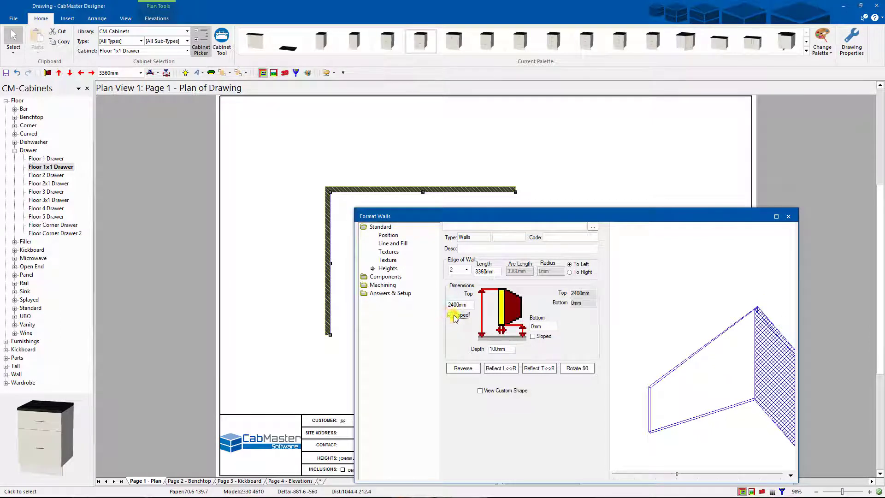
click(467, 270)
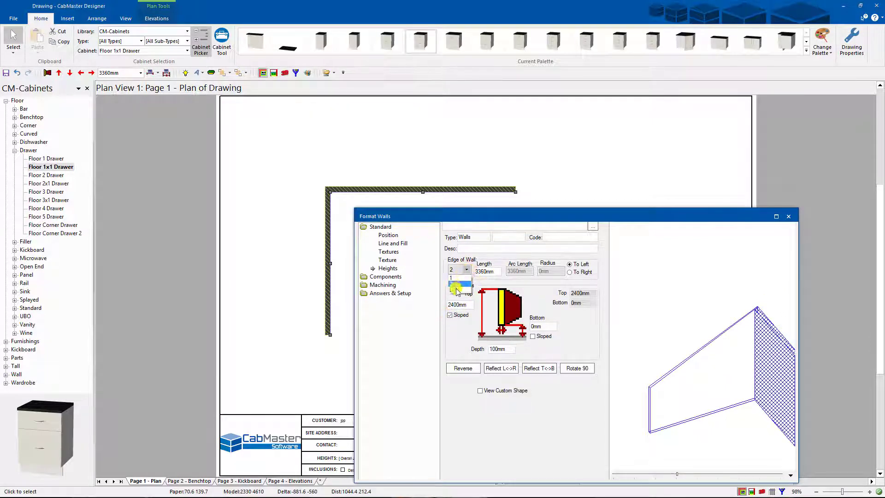
click(457, 291)
double_click(458, 304)
key(Tab)
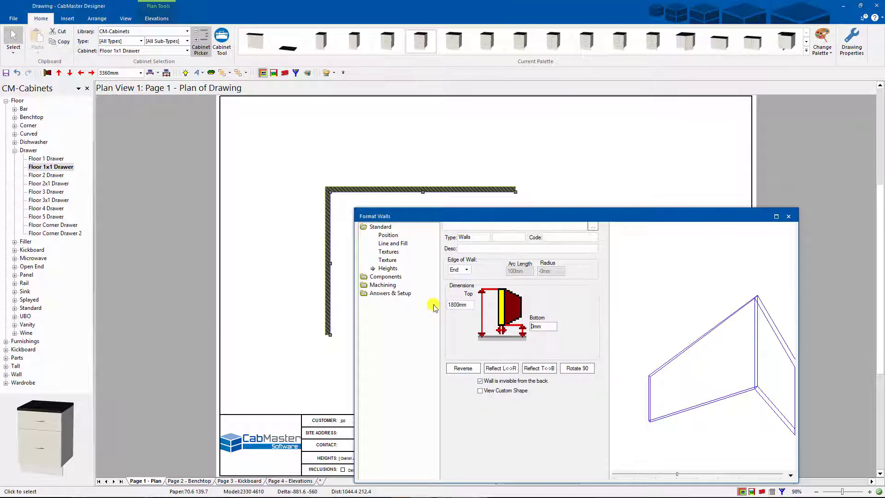
click(788, 217)
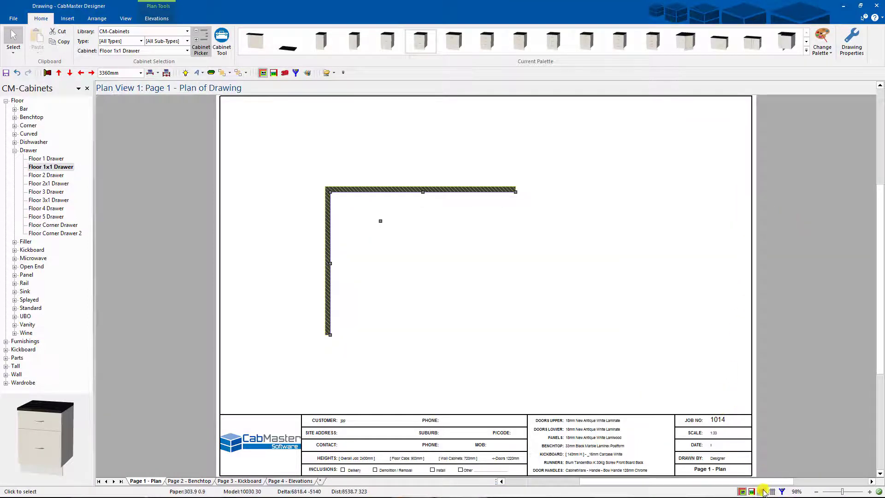
key(F3)
drag(485, 286, 234, 240)
drag(415, 178, 274, 112)
drag(652, 176, 433, 310)
click(743, 490)
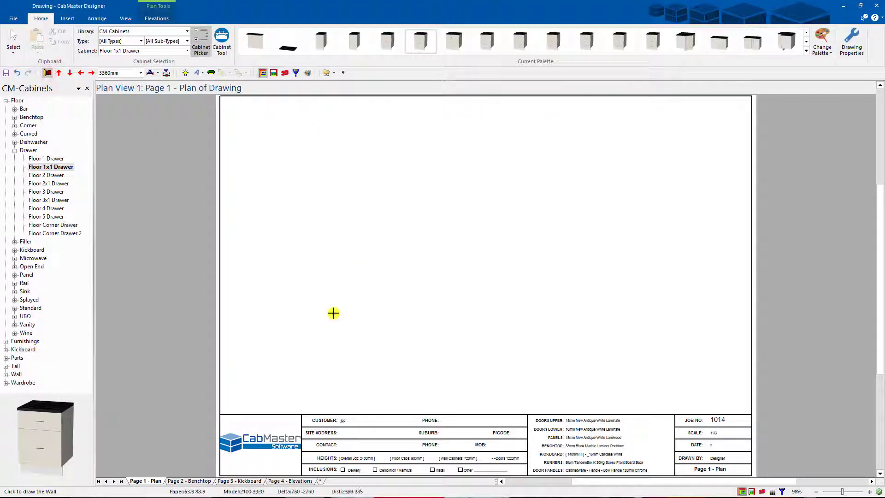
Draw an L-shaped wall: the left wall up to the corner, then the top wall rightward
click(331, 314)
click(330, 182)
click(591, 182)
Line the top wall with two each of Floor 2 Door, Floor 2x1 Drawer and Floor 5 Drawer cabinets
click(452, 42)
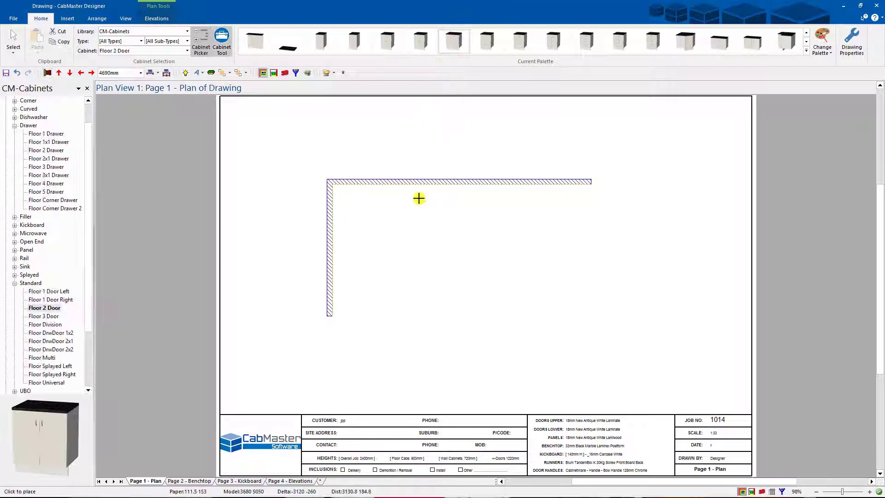
click(394, 191)
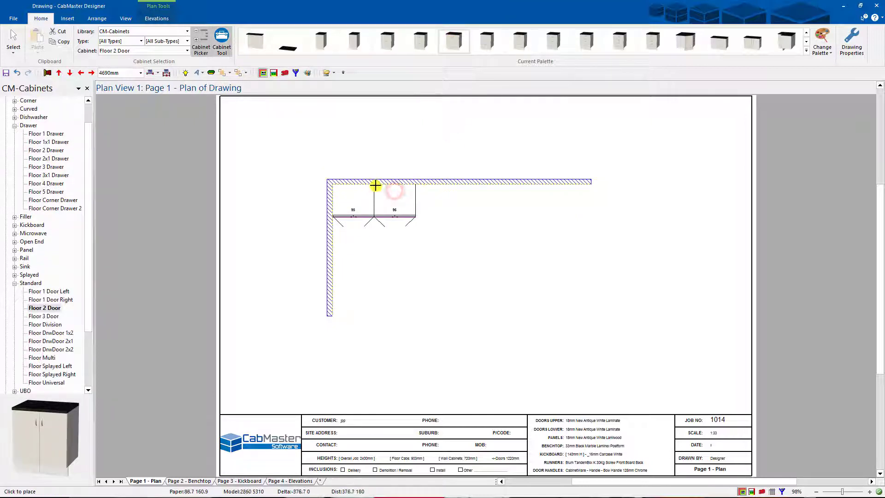
click(421, 189)
click(521, 42)
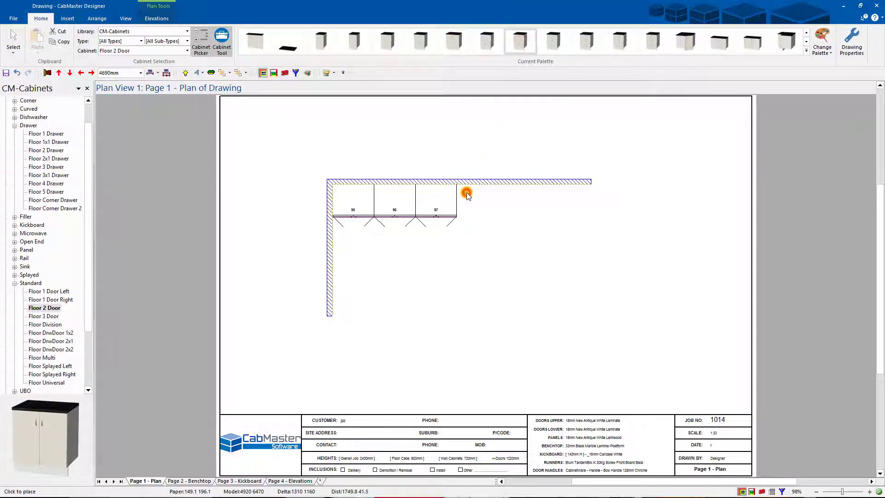
click(472, 193)
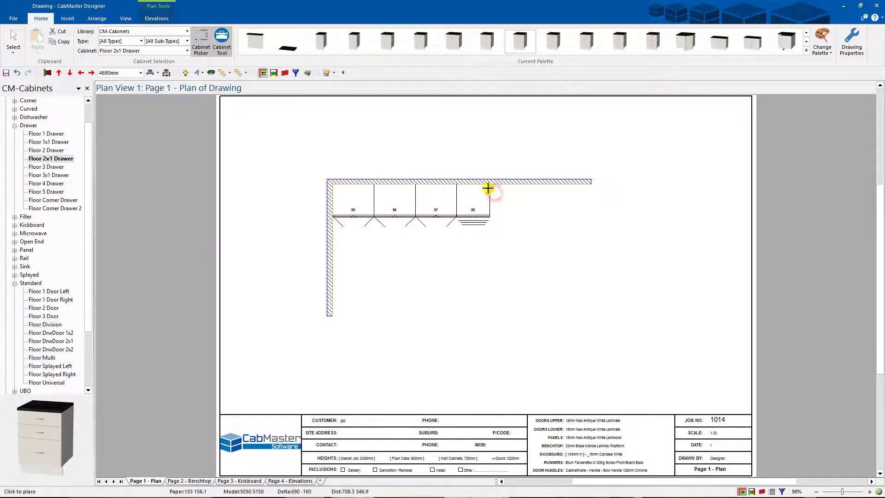
click(506, 193)
click(653, 43)
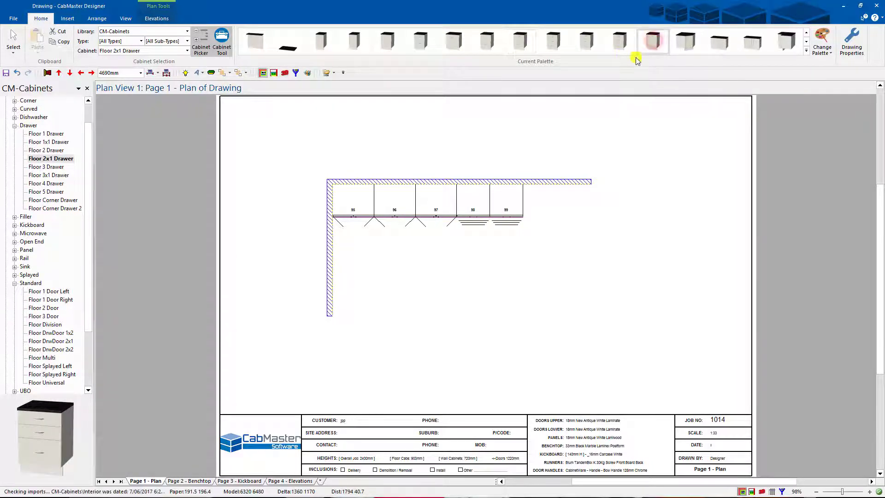
click(546, 205)
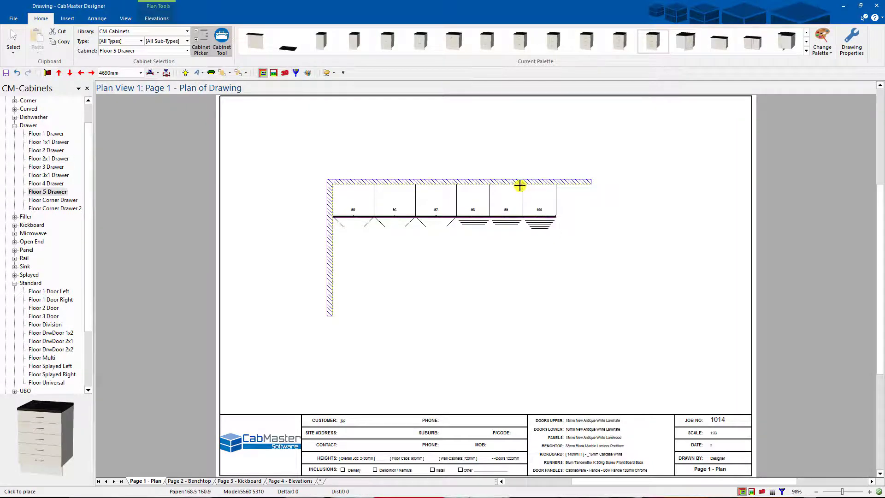
click(563, 209)
Select cabinets 101 and 99, then start Renumber All Items on the Arrange tab
click(10, 37)
click(510, 190)
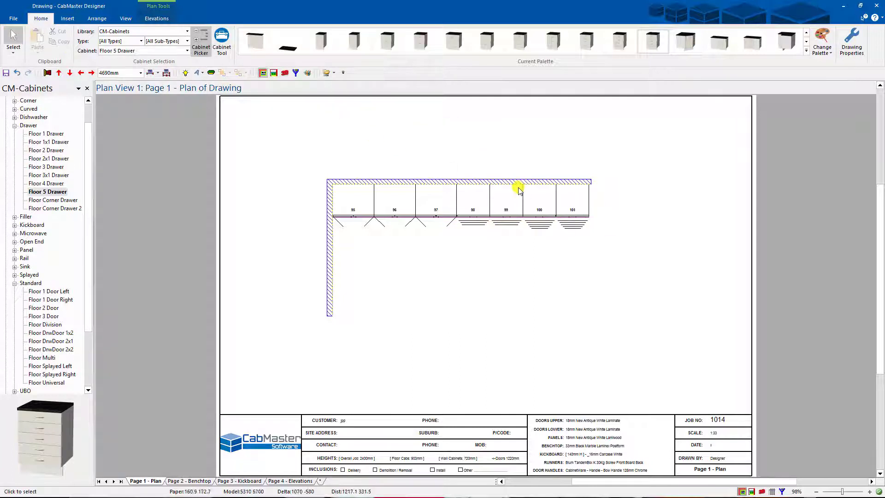
scroll(498, 185, up, 3)
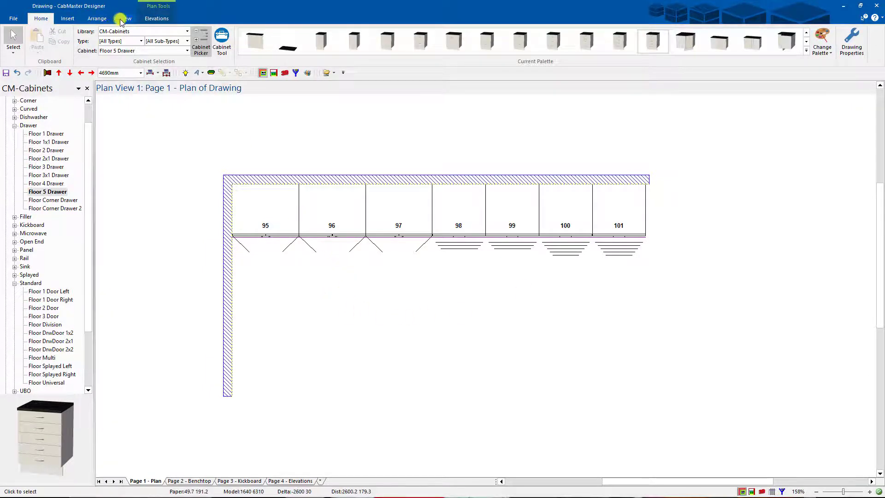
click(103, 18)
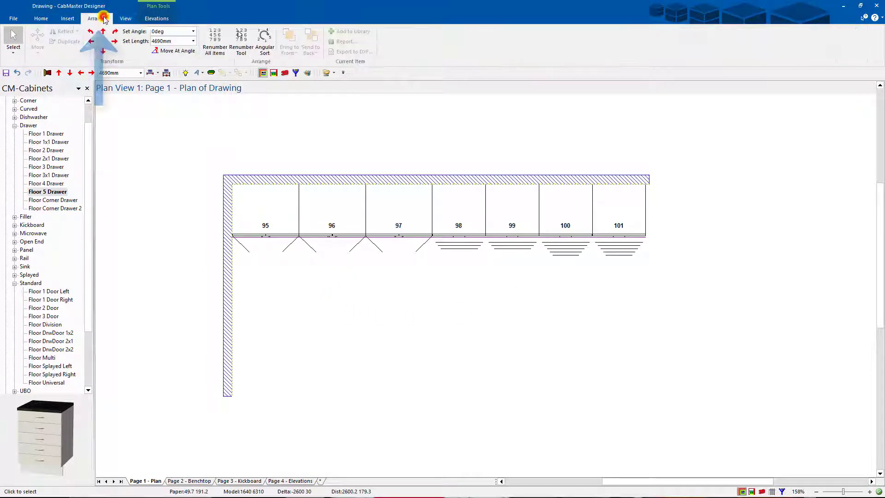
click(217, 40)
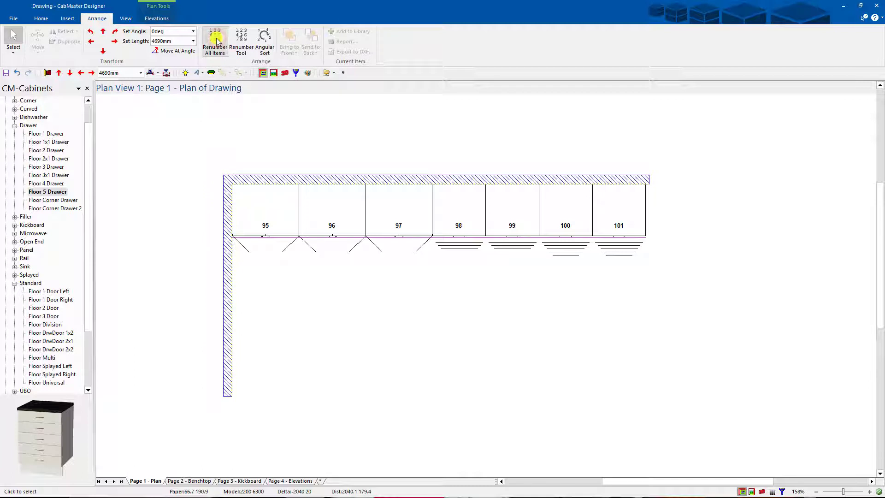
Renumber the floor cabinets 1–7, starting with cabinet 95 as 1
click(288, 216)
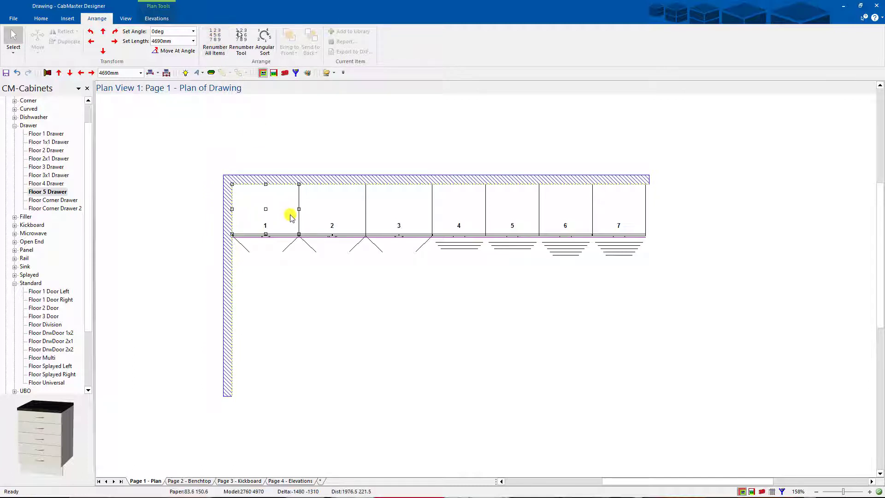
click(645, 219)
click(474, 321)
Load the wall cabinet palette and place four Wall 1 Door Lift cabinets along the top wall
click(41, 18)
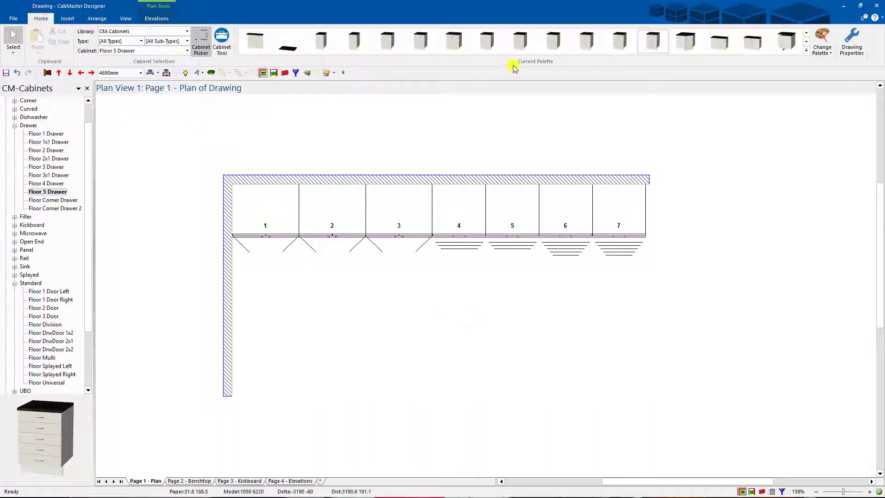
click(822, 54)
click(833, 73)
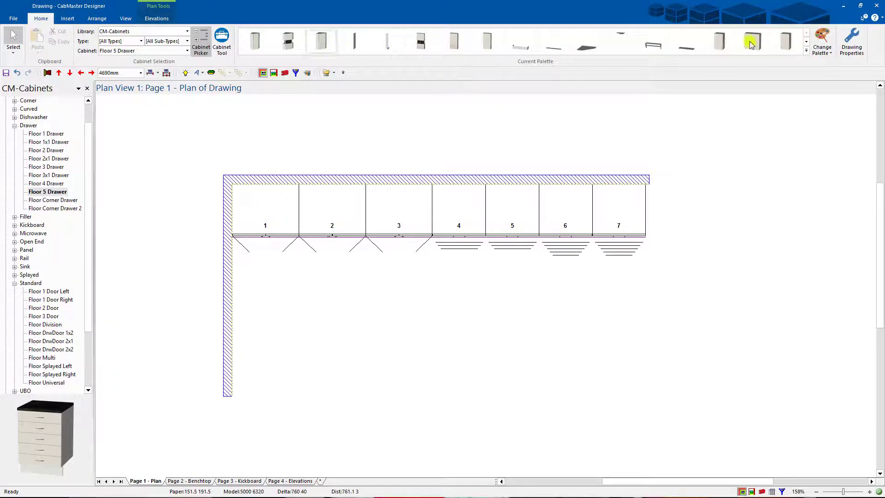
click(751, 43)
click(753, 44)
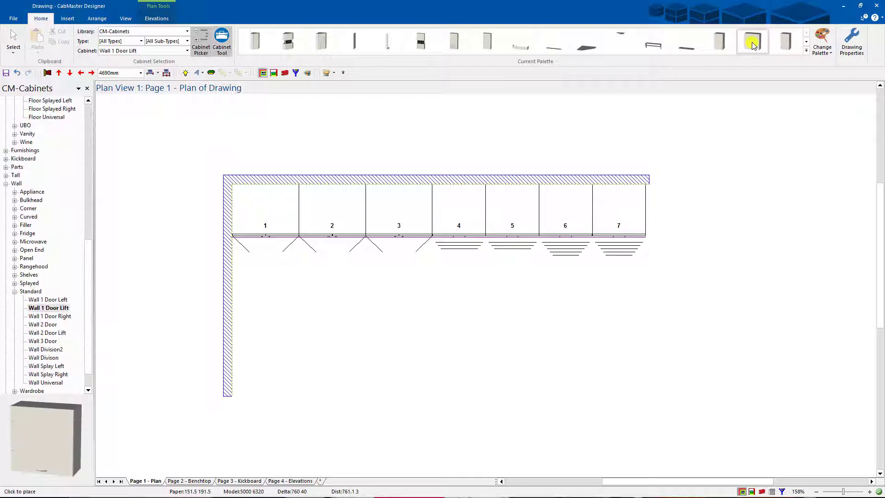
click(302, 190)
click(362, 188)
click(422, 189)
click(423, 189)
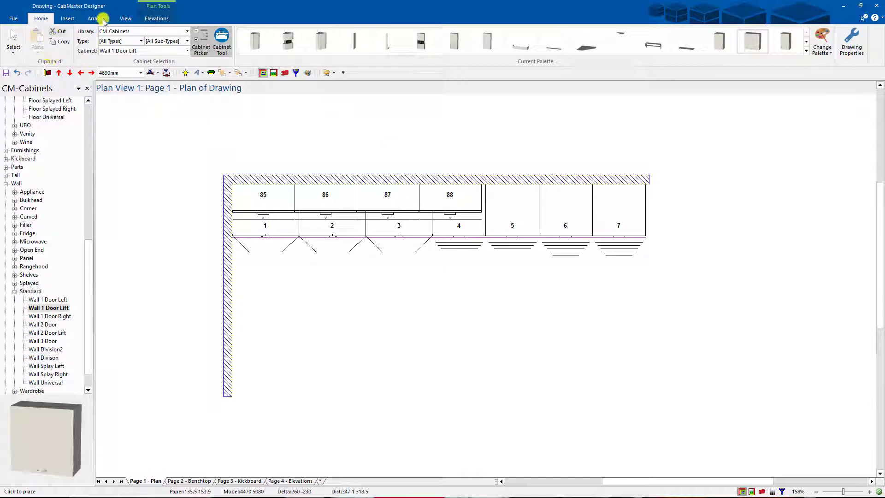
click(102, 19)
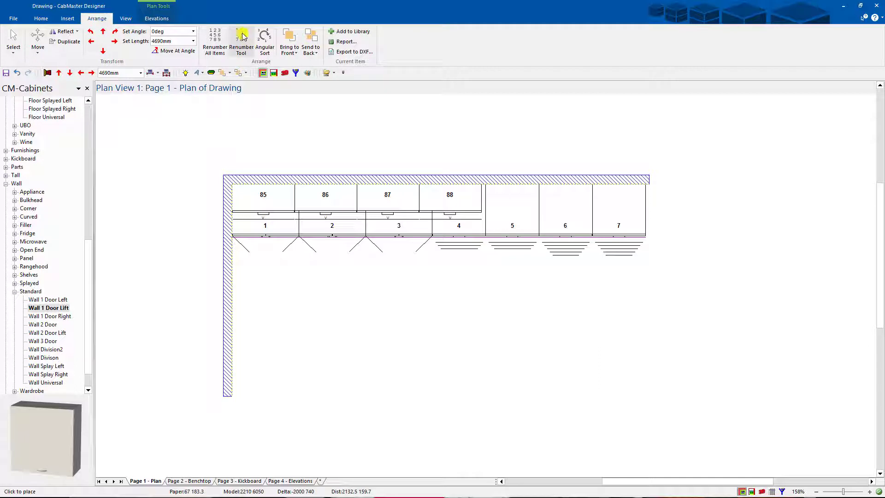
Use the Renumber Tool from 8 to renumber wall cabinets 85–88 as 8–11
click(241, 38)
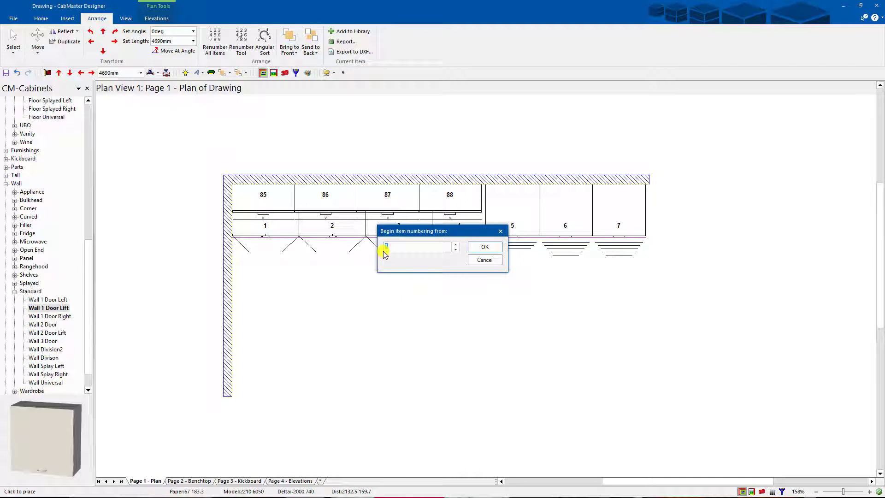
click(486, 247)
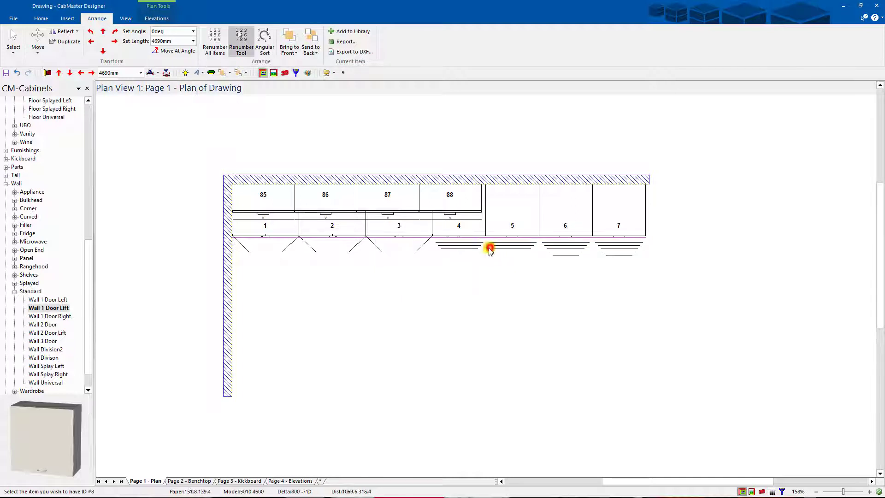
click(262, 196)
click(328, 197)
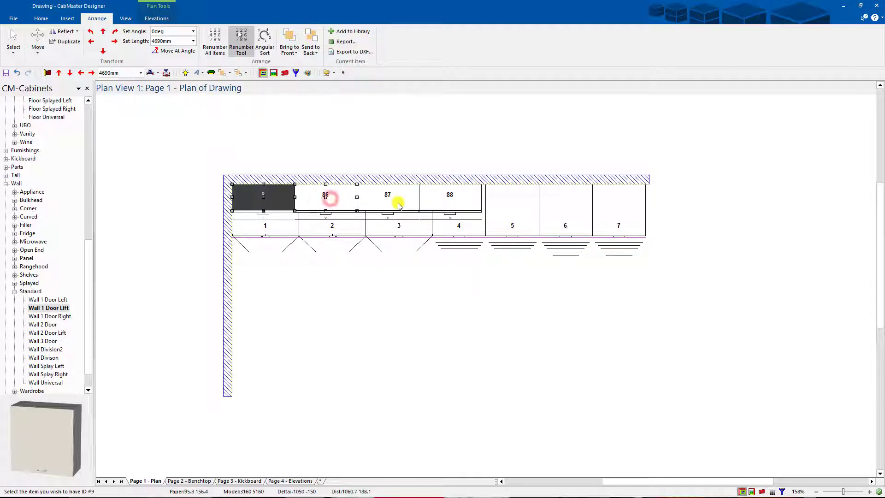
click(397, 202)
click(451, 202)
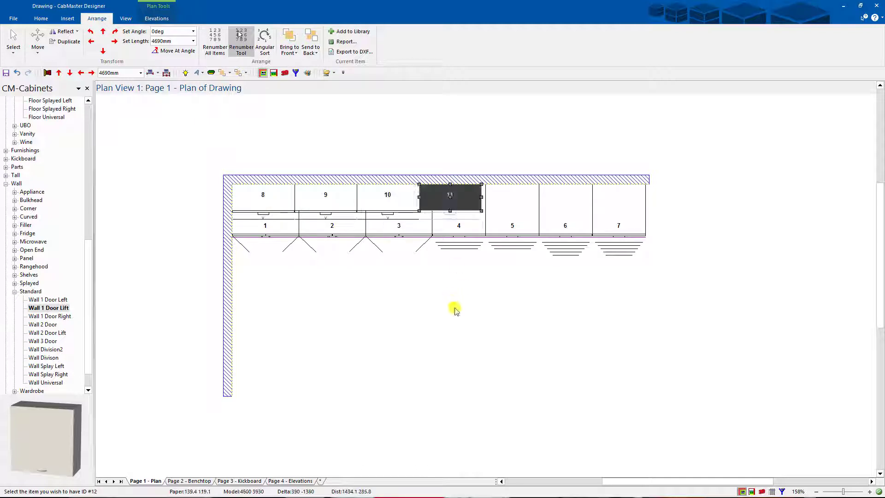
click(455, 327)
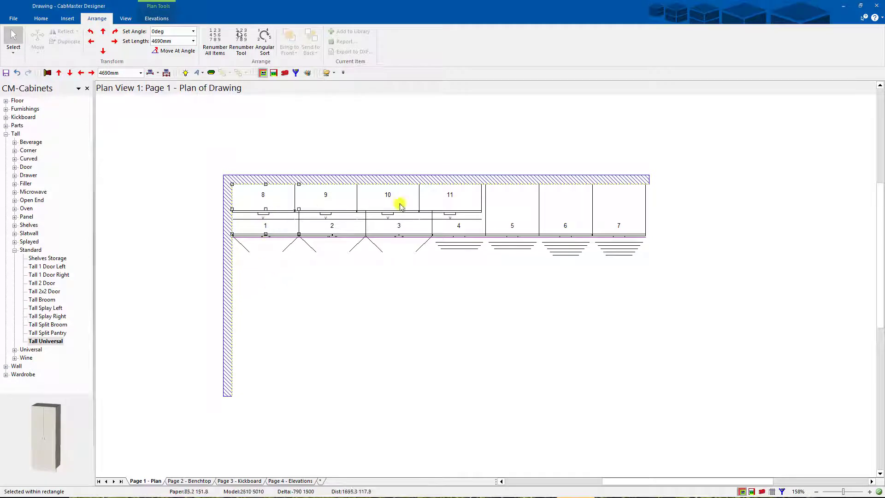
Set Label display to User defined in the plan view Visibilities options
right_click(728, 269)
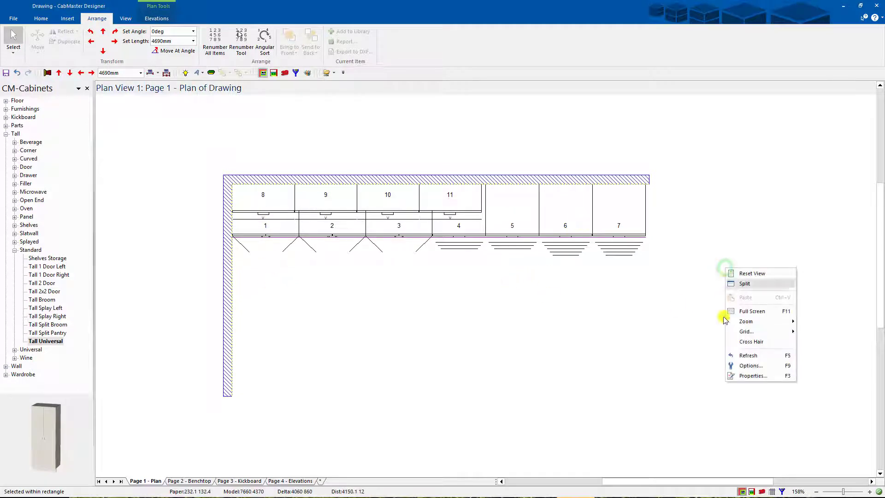
click(755, 365)
click(343, 99)
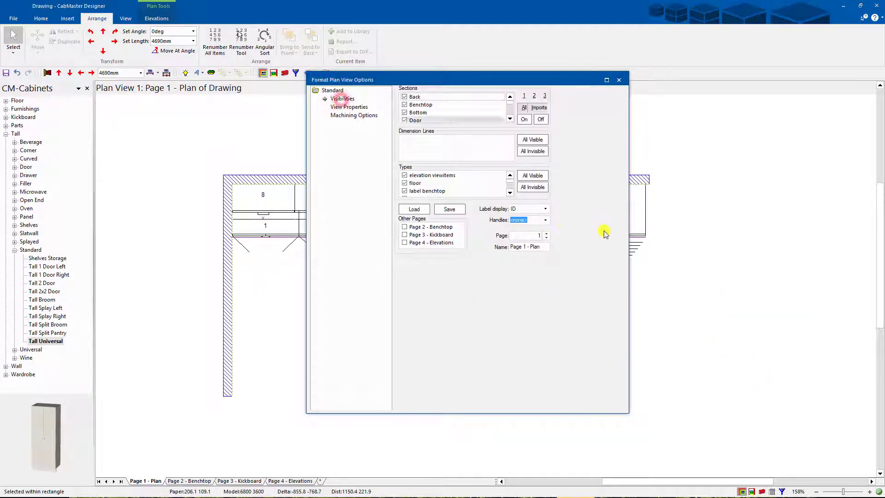
click(547, 209)
click(535, 223)
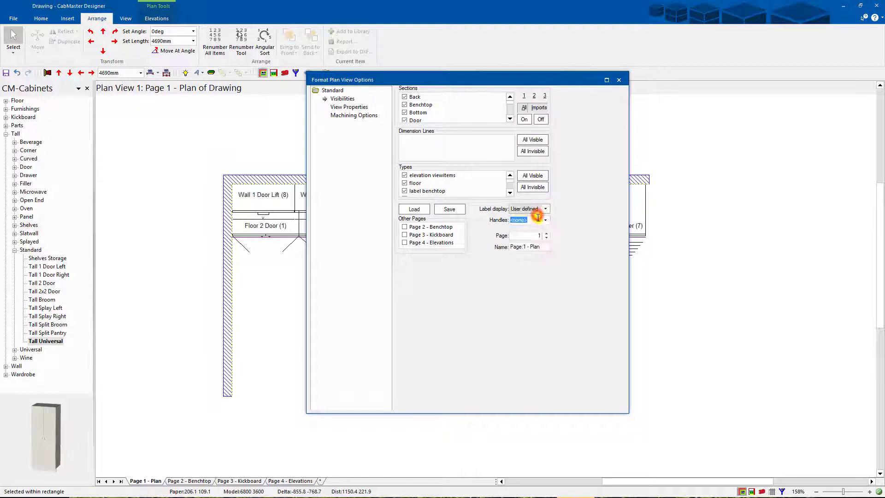
click(619, 79)
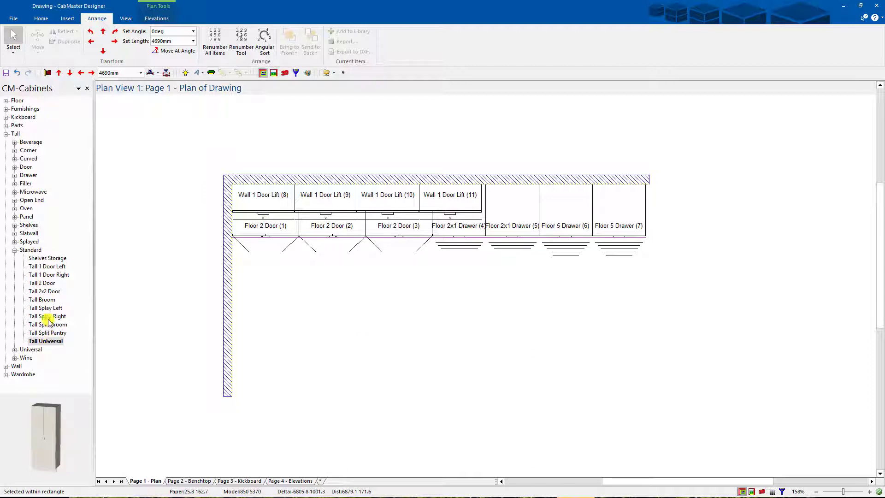
Place two Tall 2 Door cabinets, 92 and 93, down the left wall from the corner
click(44, 282)
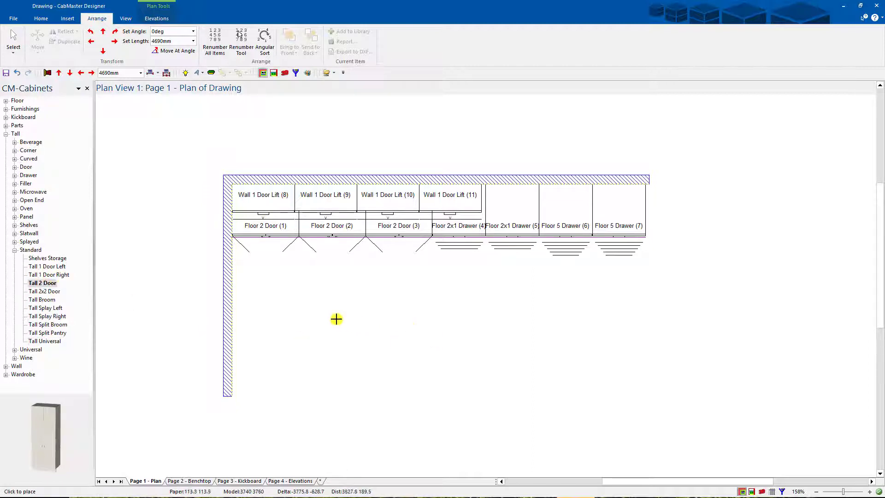
click(271, 368)
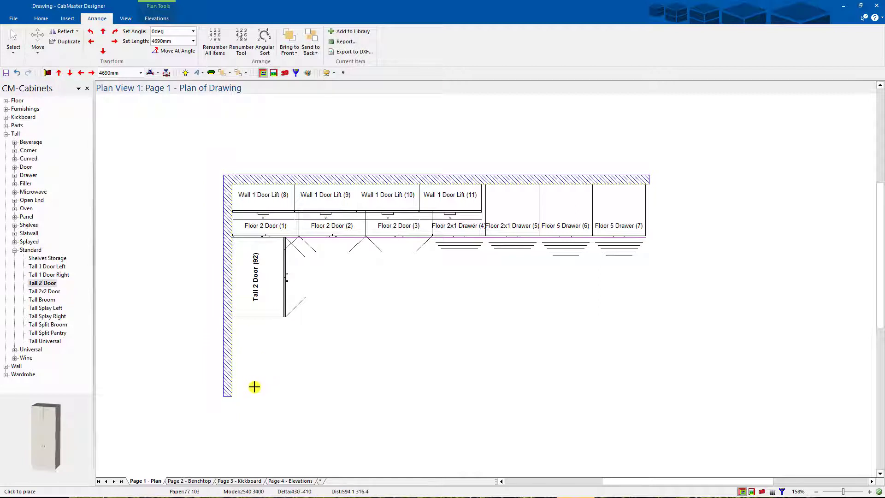
click(232, 390)
click(13, 38)
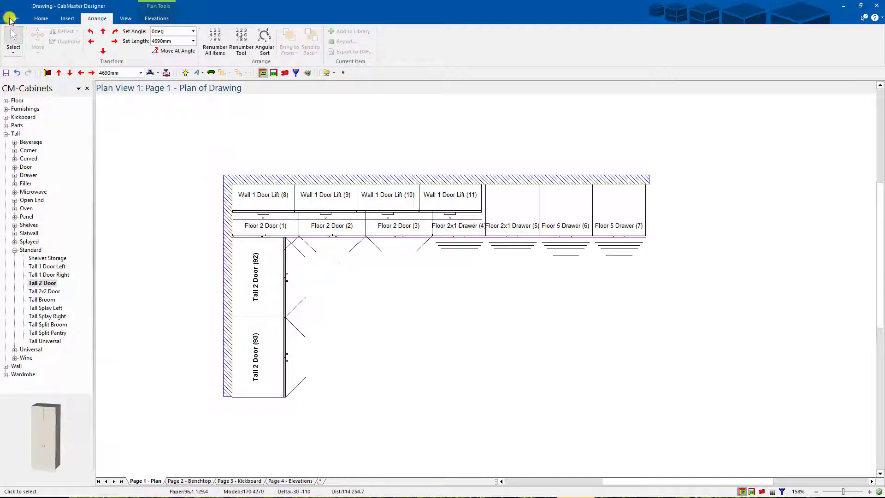
Open the Resize Labels dialog from File > Prepare
click(13, 18)
click(22, 145)
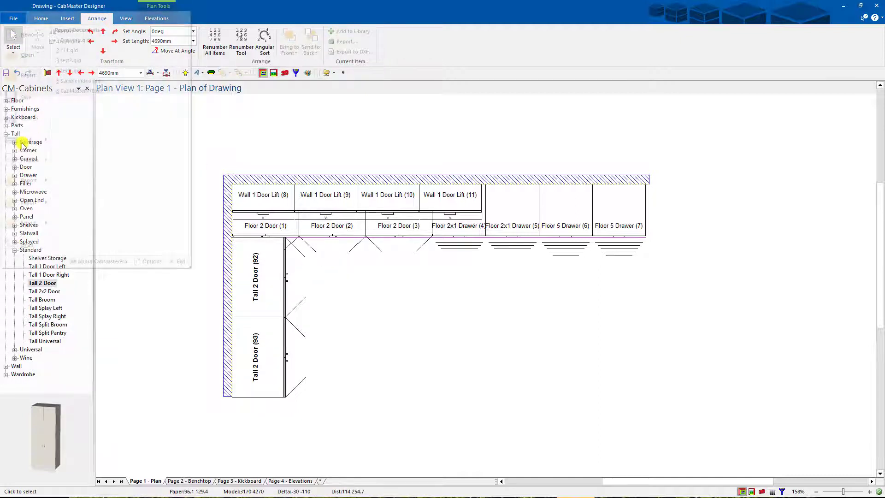
mouse_move(26, 163)
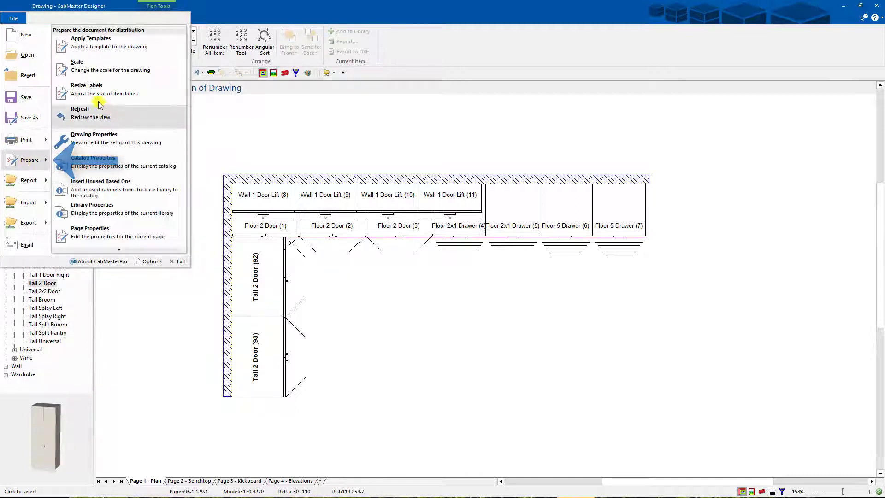
click(97, 94)
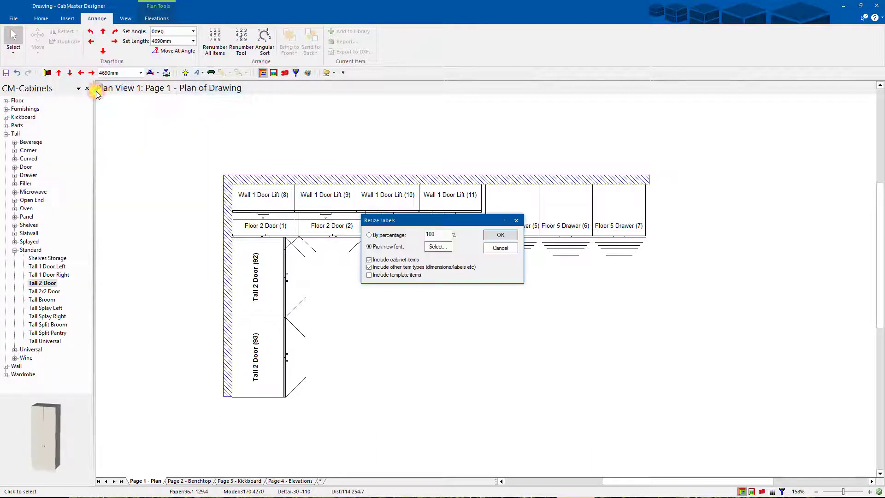
click(378, 236)
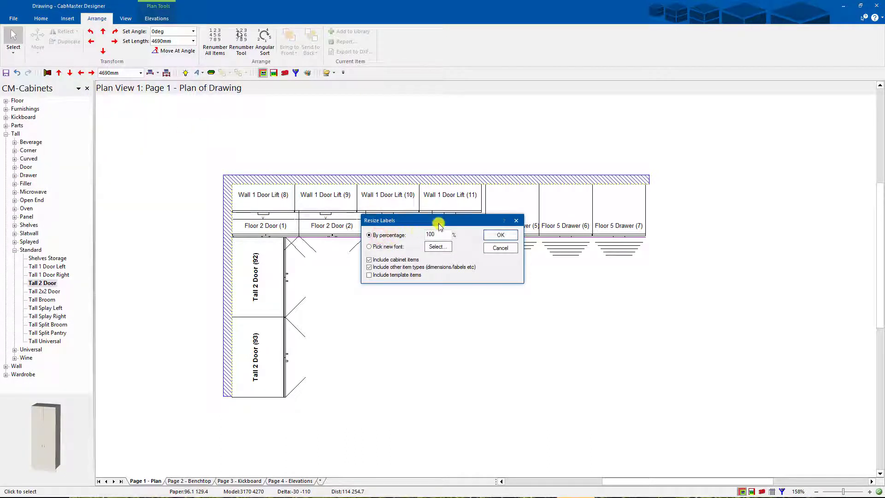
drag(441, 220, 426, 260)
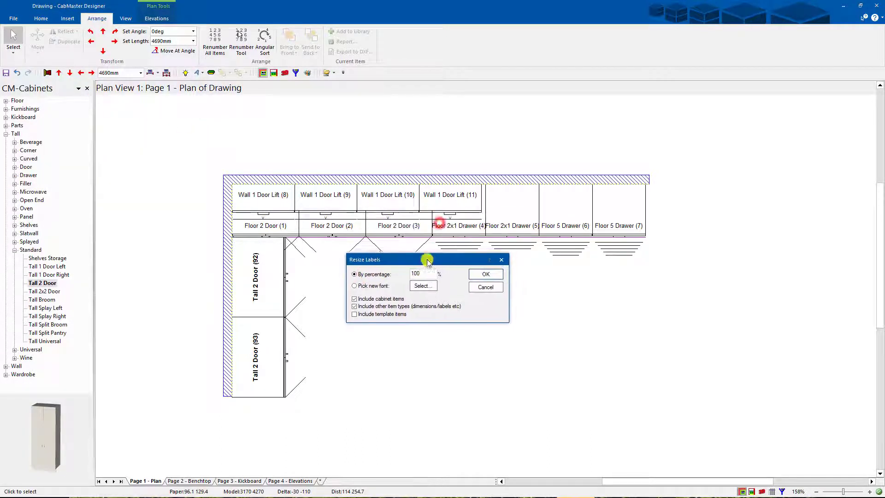
Choose a new label font: Arial Bold at size 4
click(355, 287)
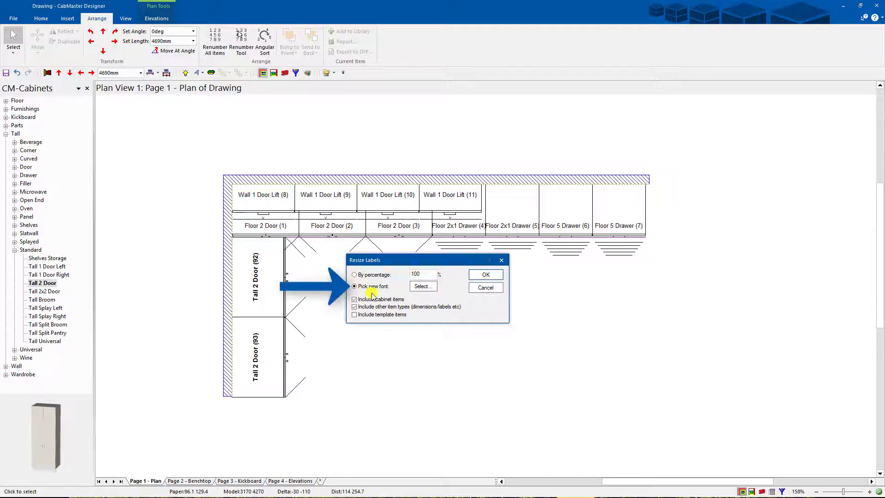
click(421, 287)
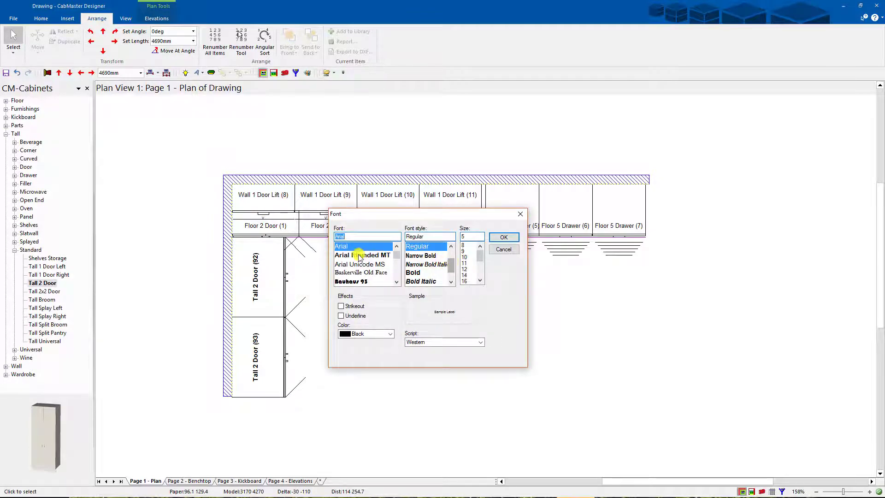
click(414, 272)
double_click(467, 237)
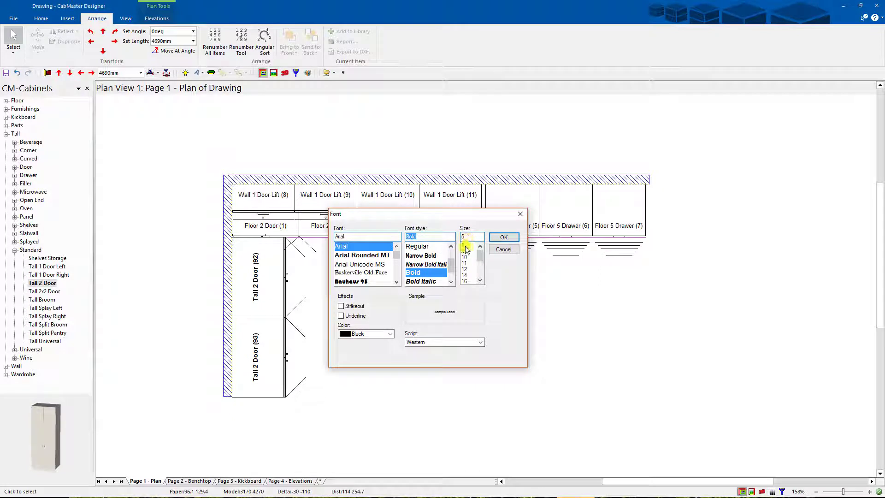
click(463, 245)
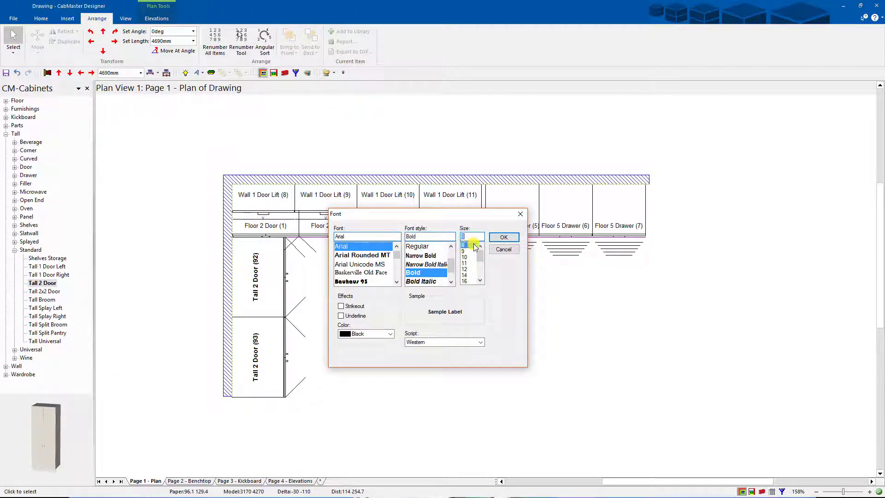
click(503, 238)
click(465, 237)
text(4)
click(504, 238)
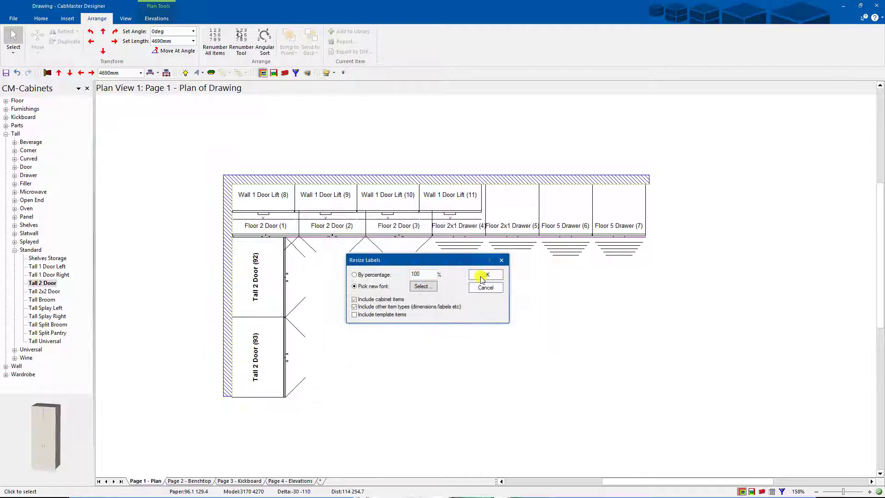
Restrict the resize to cabinet labels only and apply it
click(354, 307)
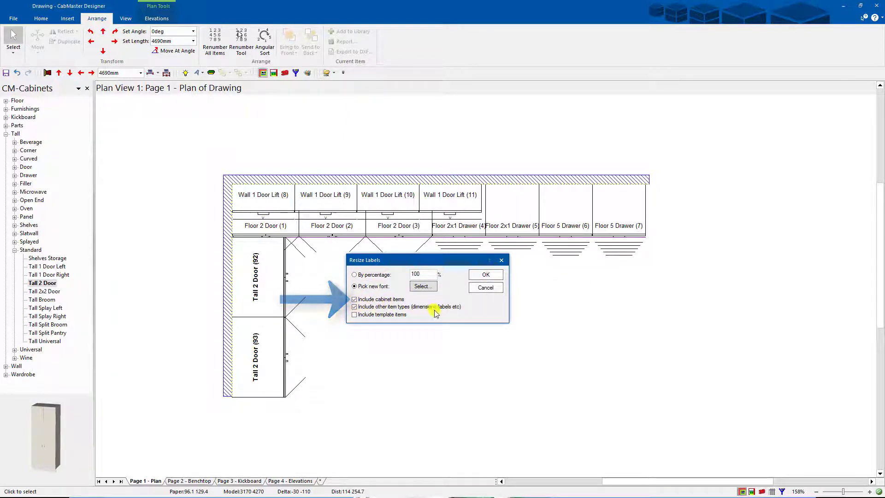
click(355, 308)
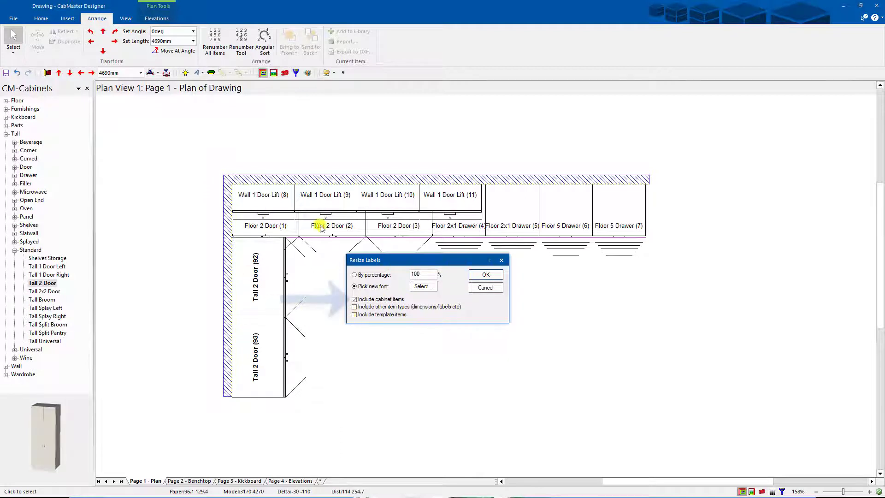
click(487, 276)
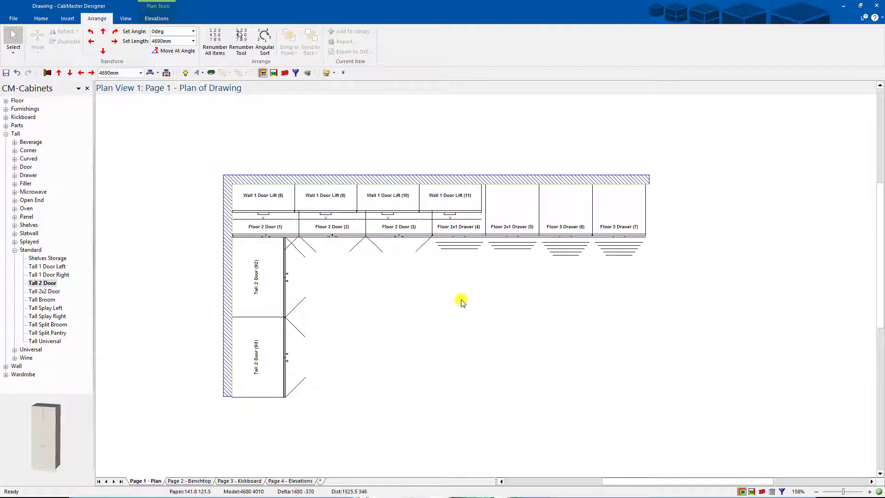
Set the plan view Options label display to ID
right_click(520, 296)
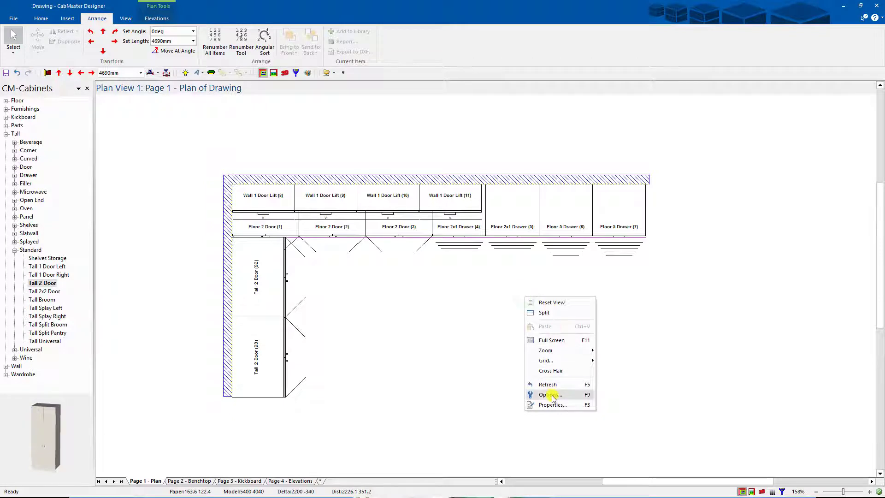
click(552, 397)
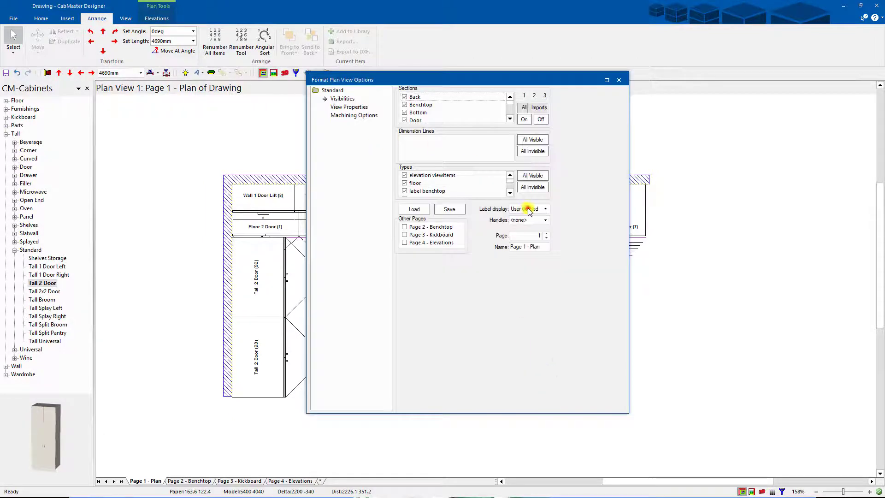
click(527, 209)
click(530, 241)
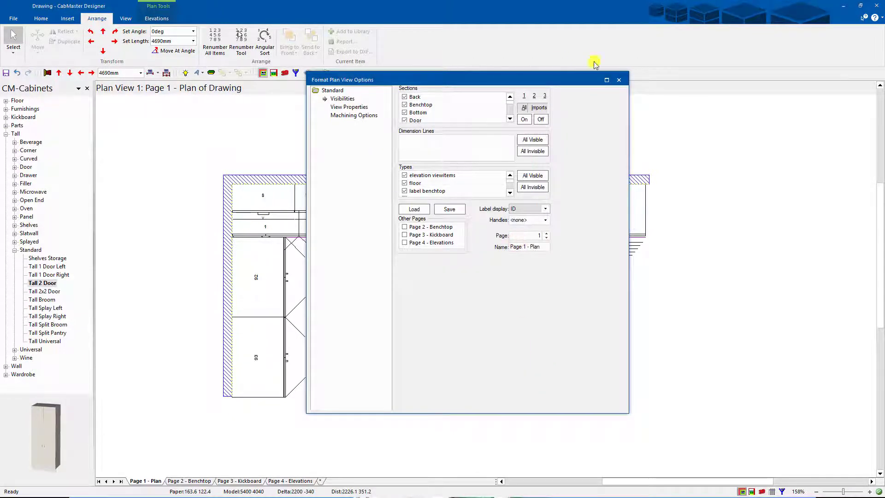
Close the plan view Options dialog
click(620, 80)
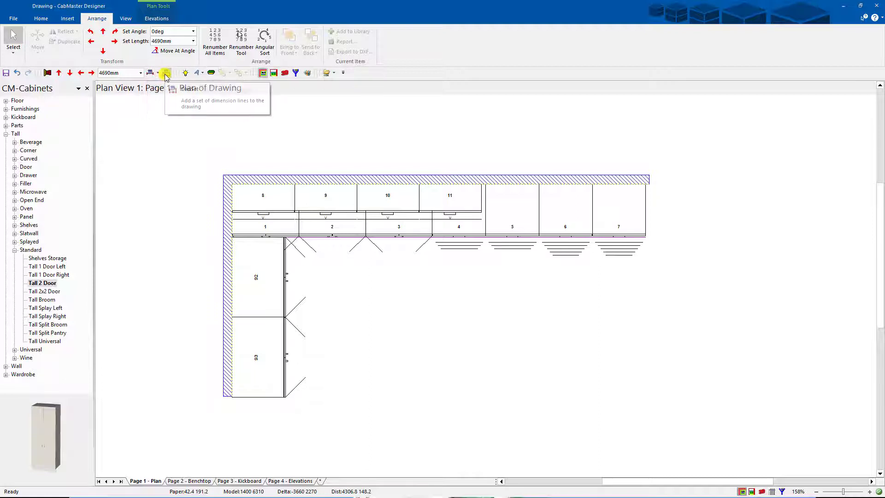
Load the DimSetV10 dimension set and DimensionsV10 style from the toolbar presets
right_click(166, 74)
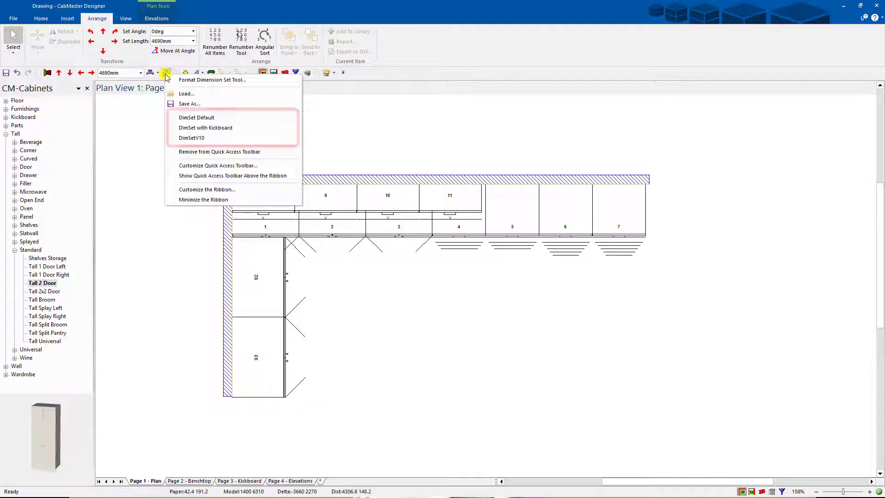
click(196, 138)
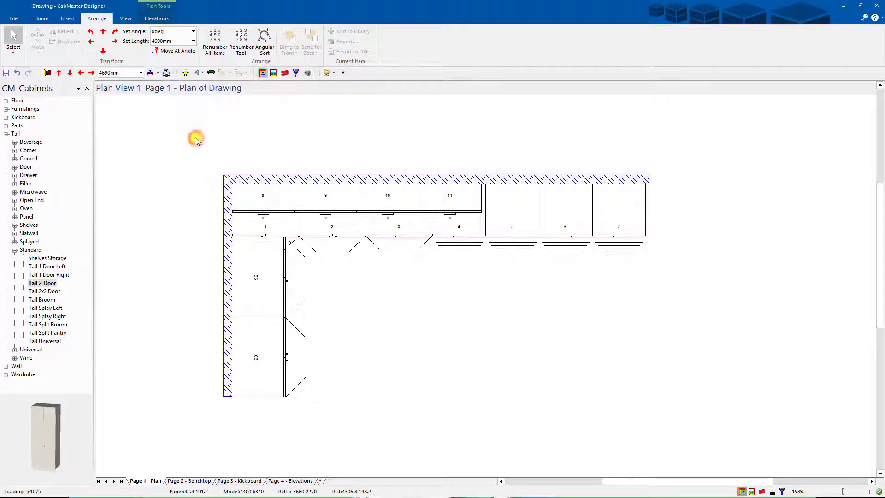
right_click(150, 73)
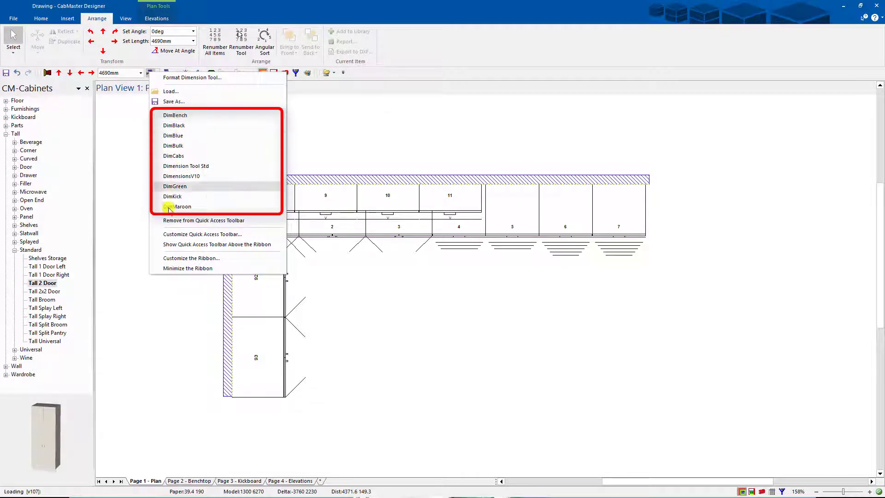
click(180, 176)
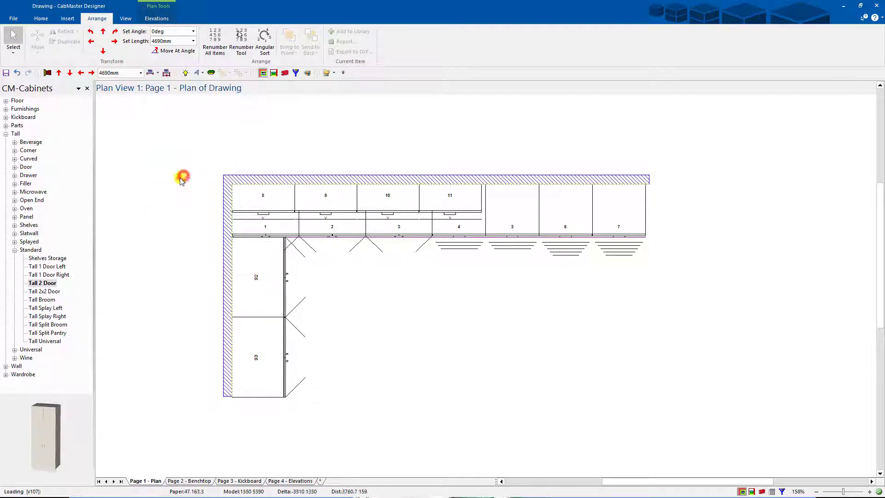
right_click(166, 74)
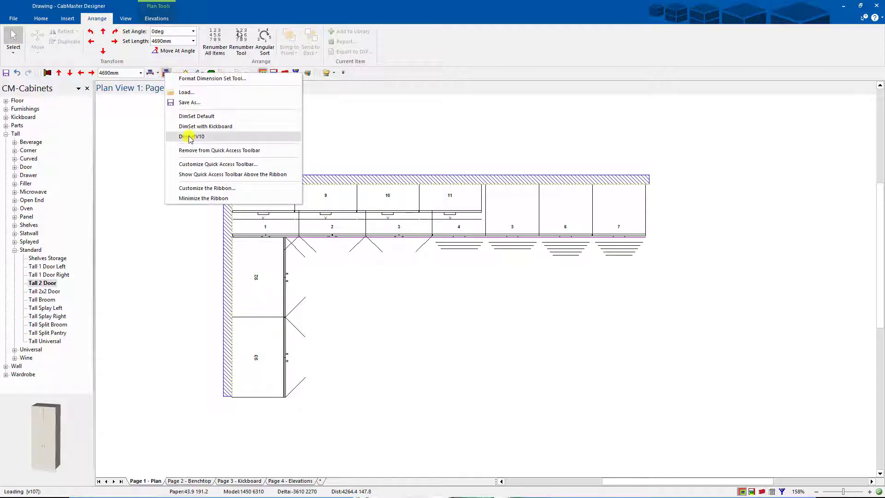
click(189, 137)
Auto Dimension the top wall (4690 overall) and the left wall (2400)
right_click(347, 178)
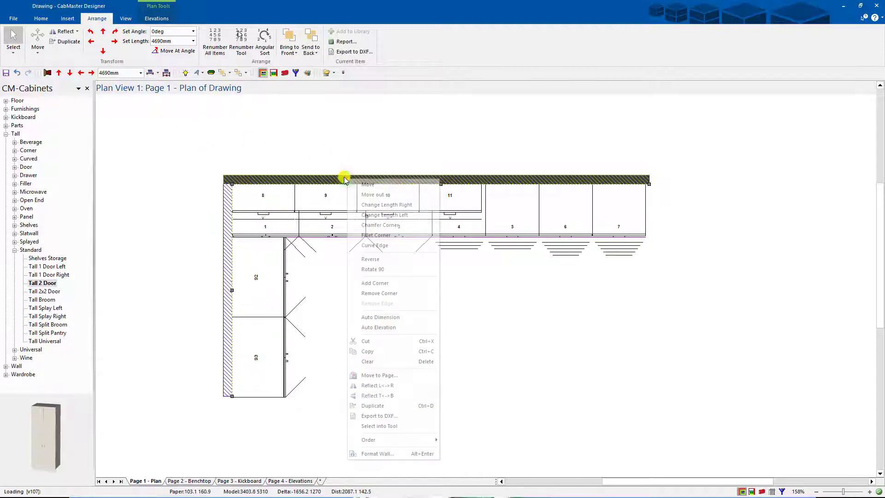
click(395, 318)
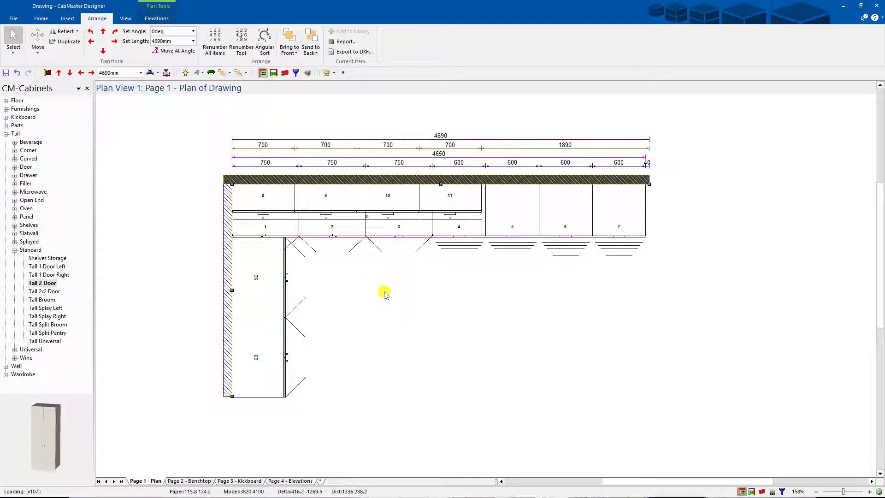
right_click(228, 277)
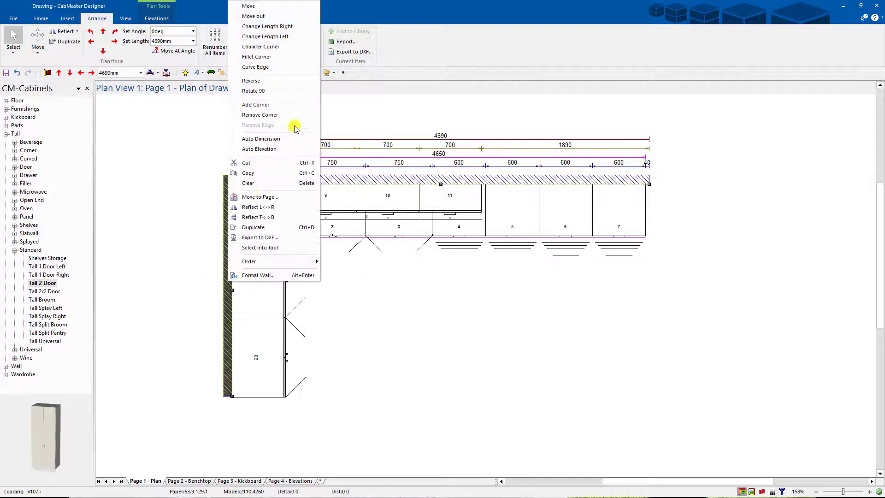
click(271, 139)
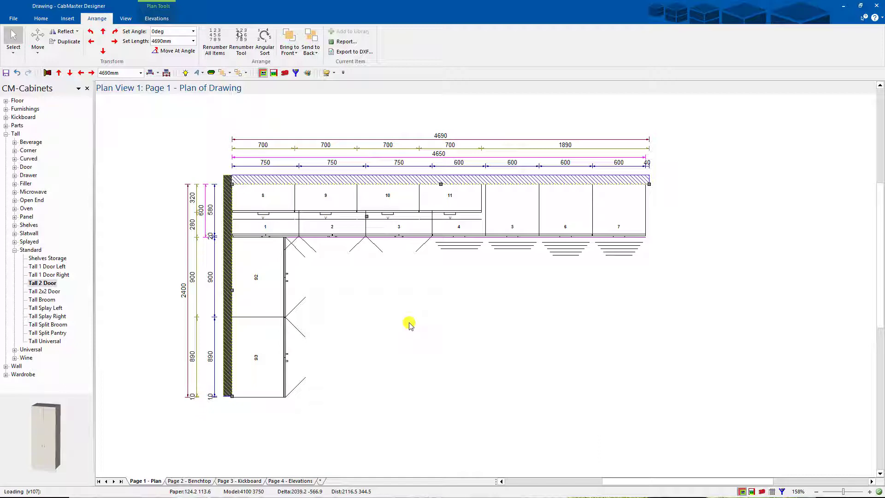
Drag the 40 dimension label at the right end clear of the lines
scroll(647, 164, up, 3)
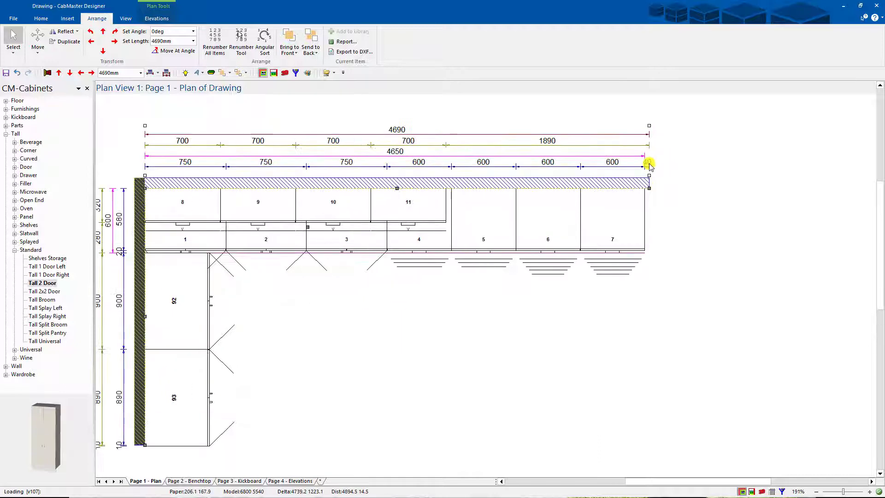
scroll(649, 166, up, 2)
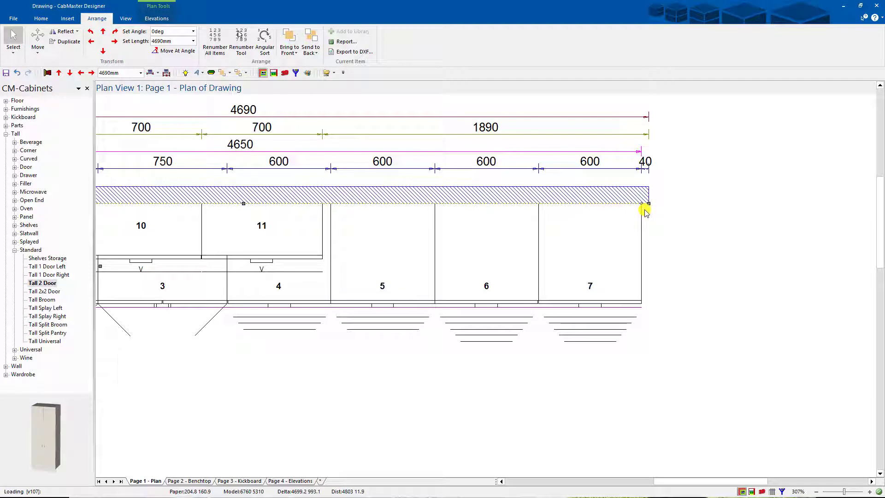
click(641, 181)
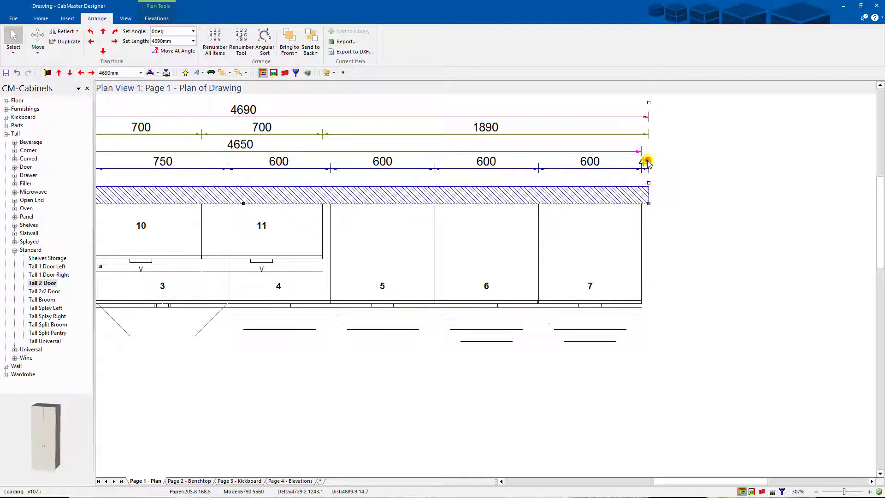
drag(648, 161, 663, 161)
click(703, 189)
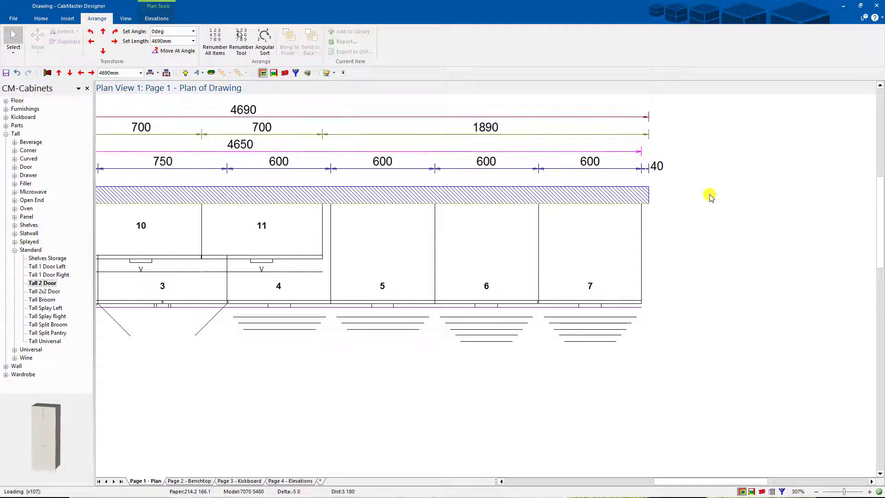
Move the small 20 label on the left dimensions to a readable spot
scroll(713, 199, down, 3)
scroll(747, 198, down, 2)
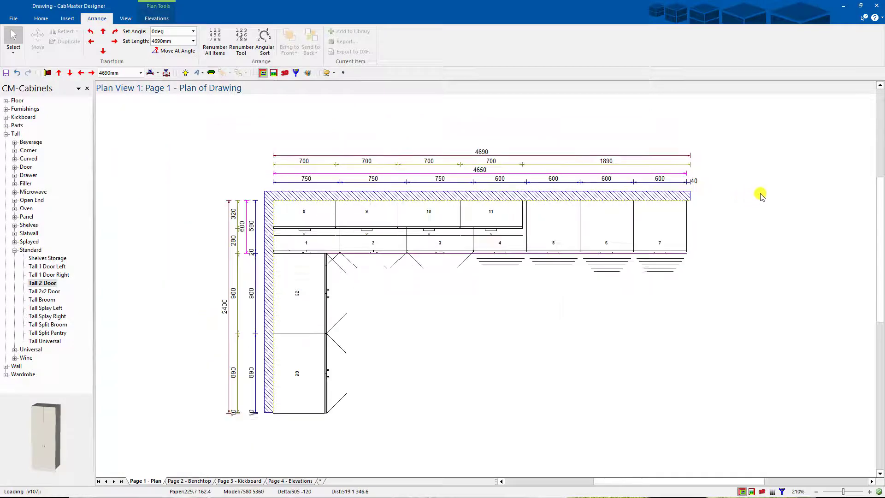
scroll(254, 267, up, 5)
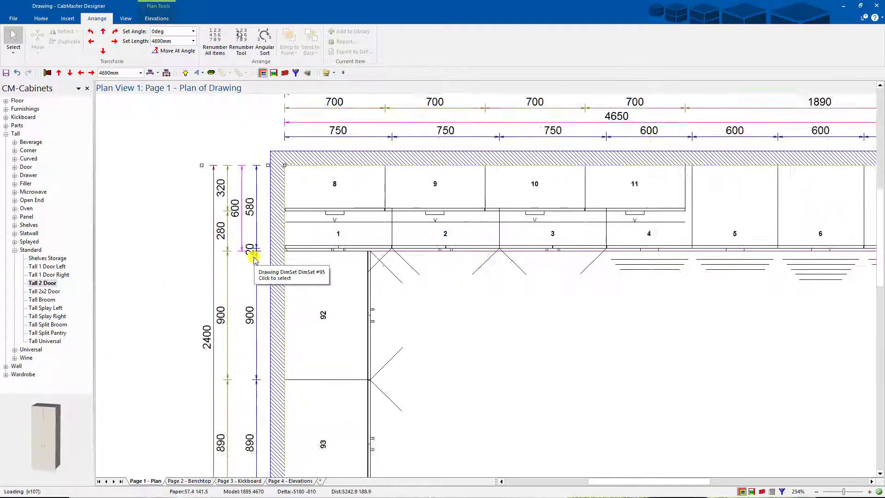
click(248, 250)
drag(247, 250, 249, 265)
click(463, 299)
Reposition the bottom 10 label of the left dimensions
scroll(464, 298, down, 8)
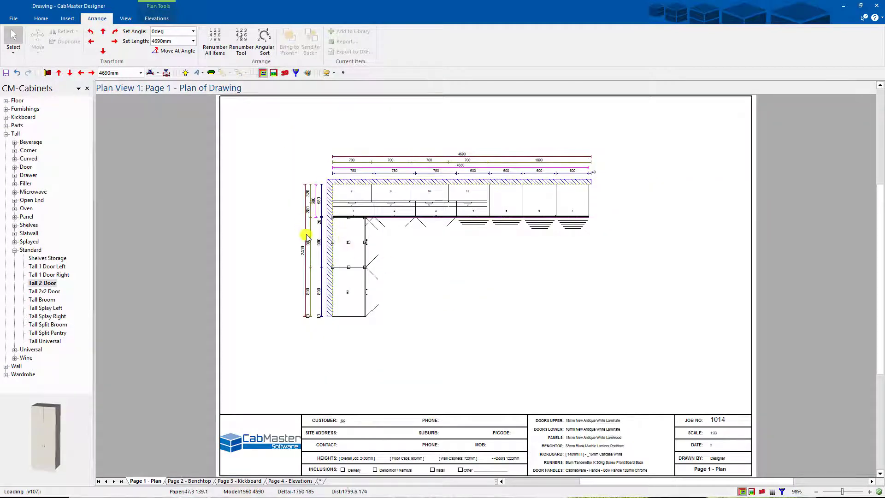
scroll(306, 217, up, 2)
click(326, 223)
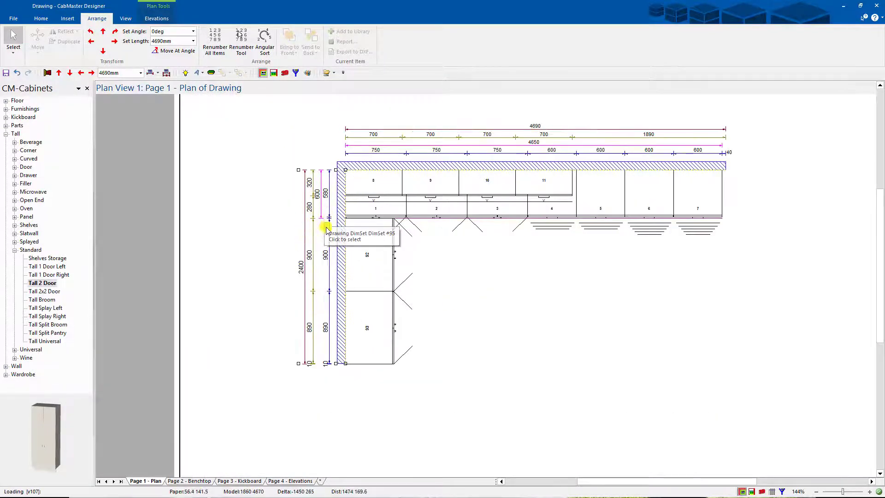
scroll(326, 222, up, 2)
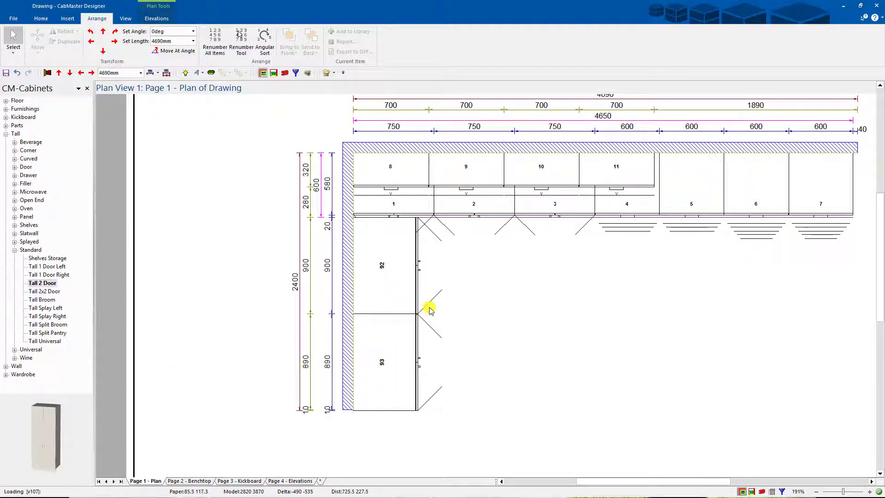
click(326, 410)
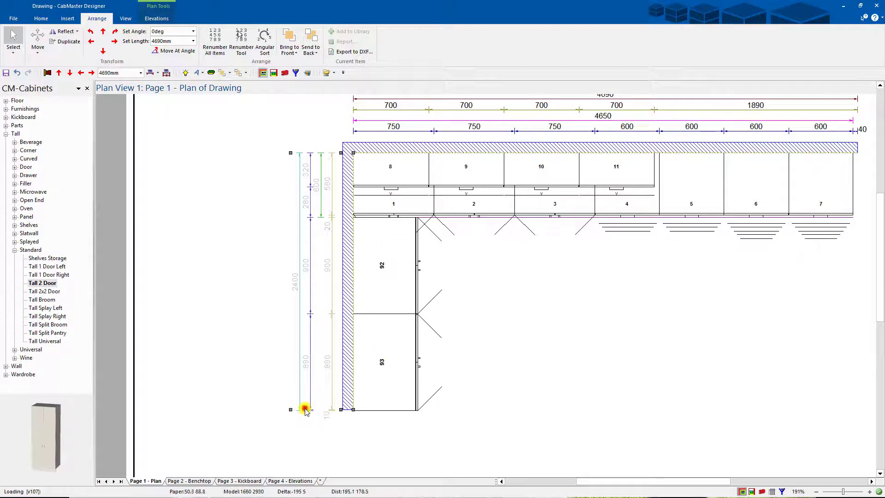
click(307, 409)
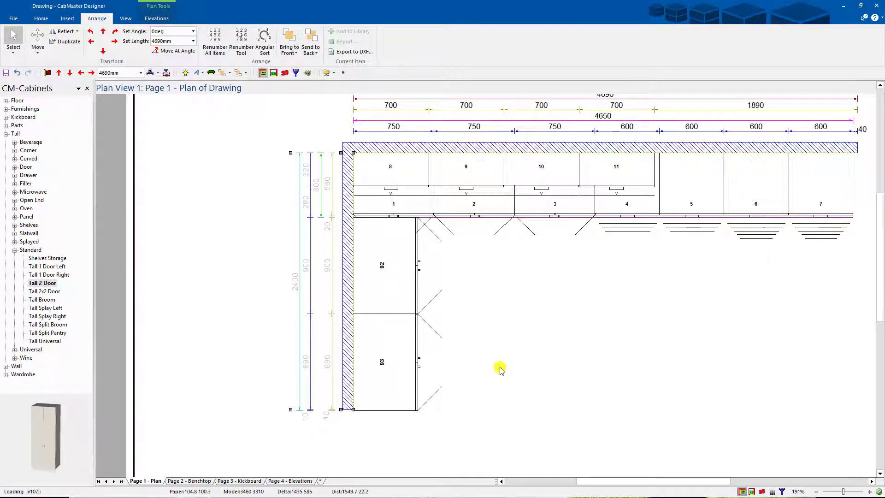
scroll(502, 370, down, 3)
click(455, 324)
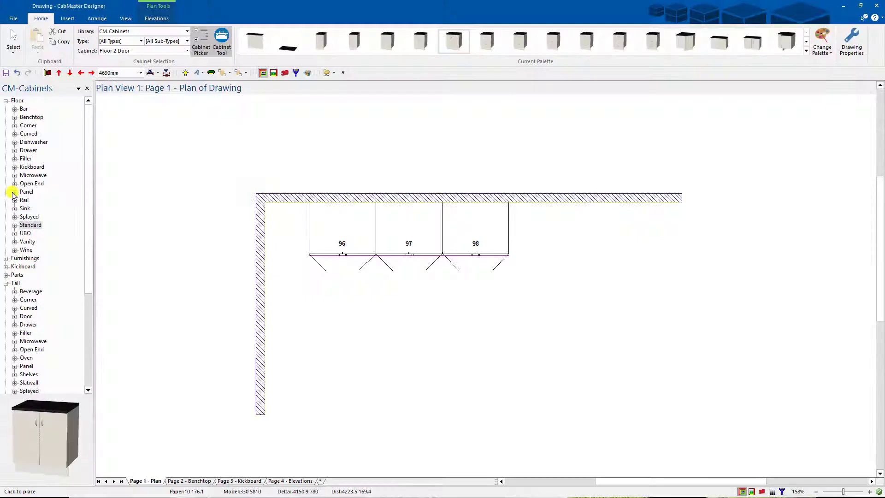
Place Floor End Panel to Floor 99 by cabinet 98, right seal with 20mm overhang
click(14, 192)
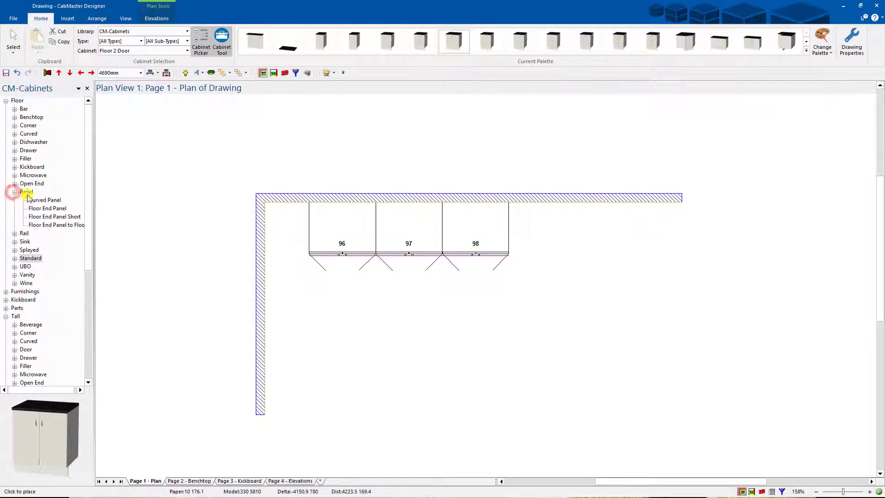
double_click(51, 225)
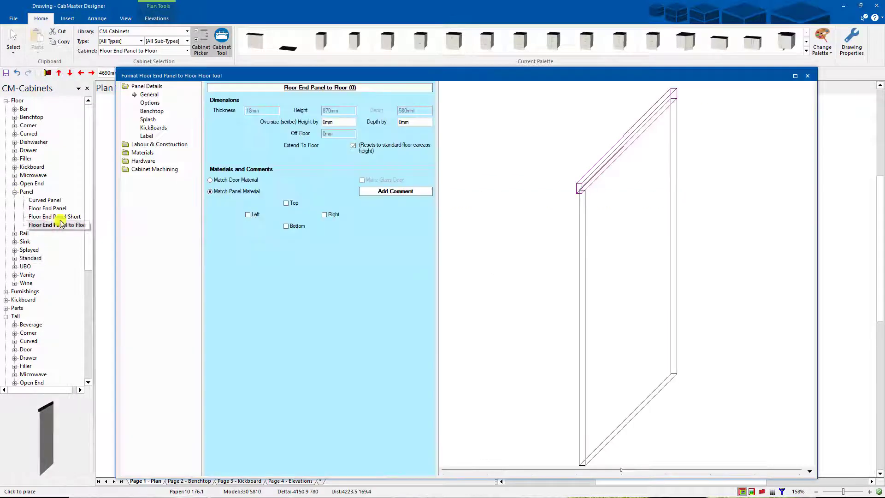
click(151, 111)
click(353, 134)
drag(337, 147, 318, 145)
text(20)
key(Tab)
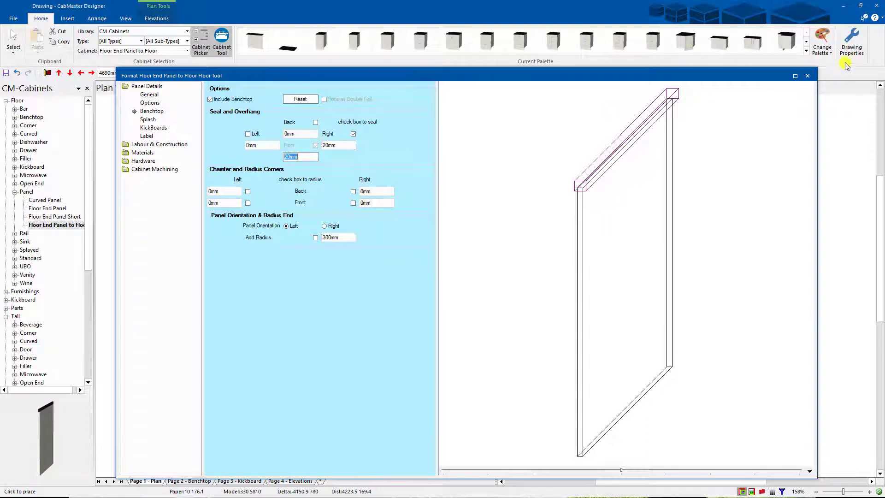
click(807, 76)
click(504, 205)
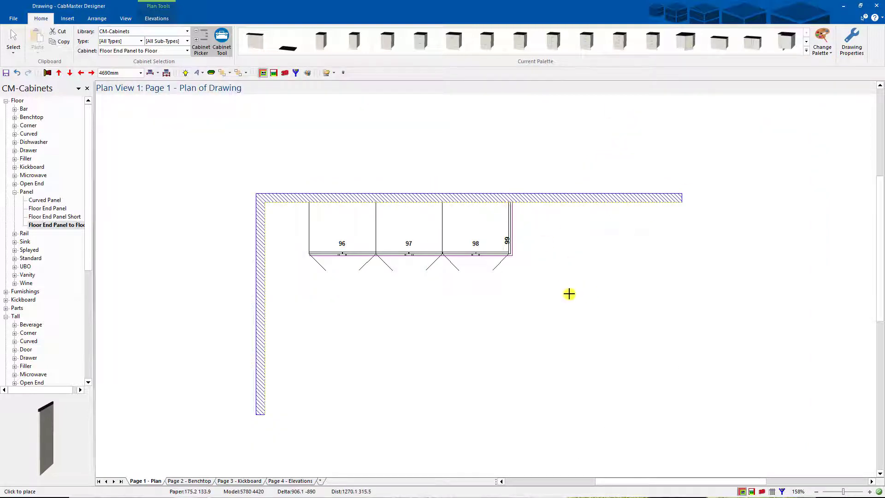
Set the next end panel to a left seal instead
click(54, 225)
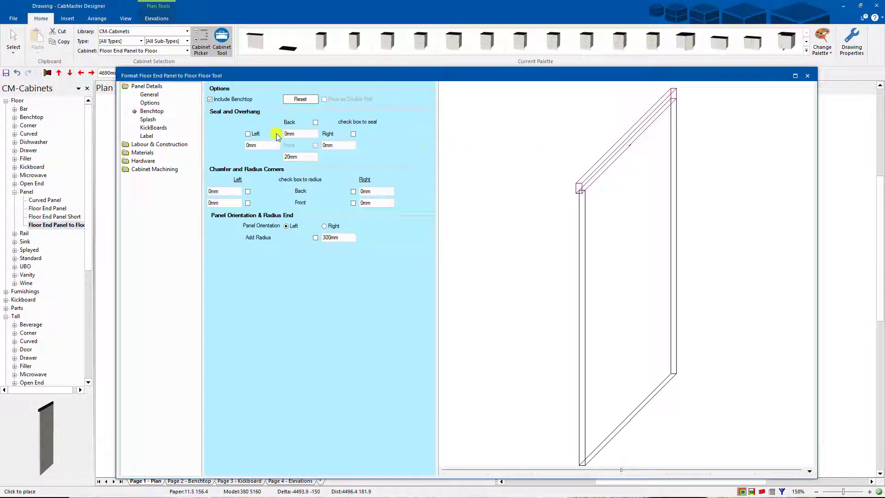
click(249, 134)
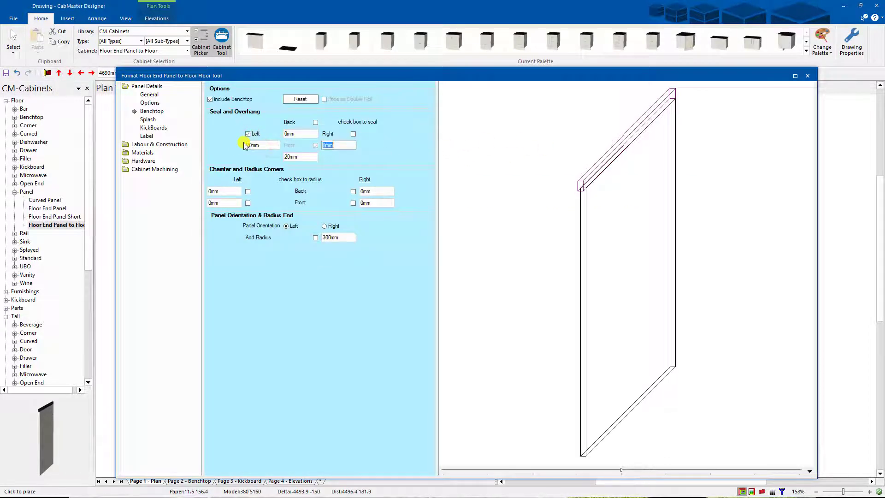
click(808, 76)
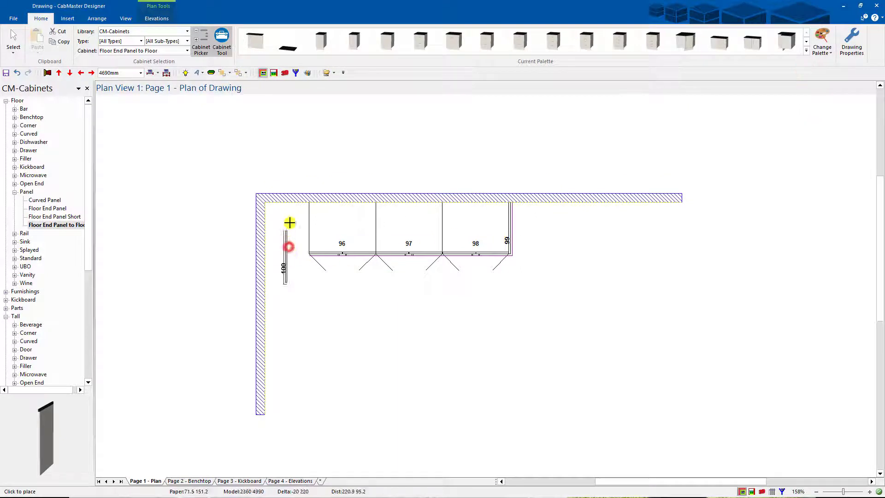
Place end panel 100 to the left of cabinet 96
click(307, 199)
click(13, 41)
scroll(401, 347, up, 5)
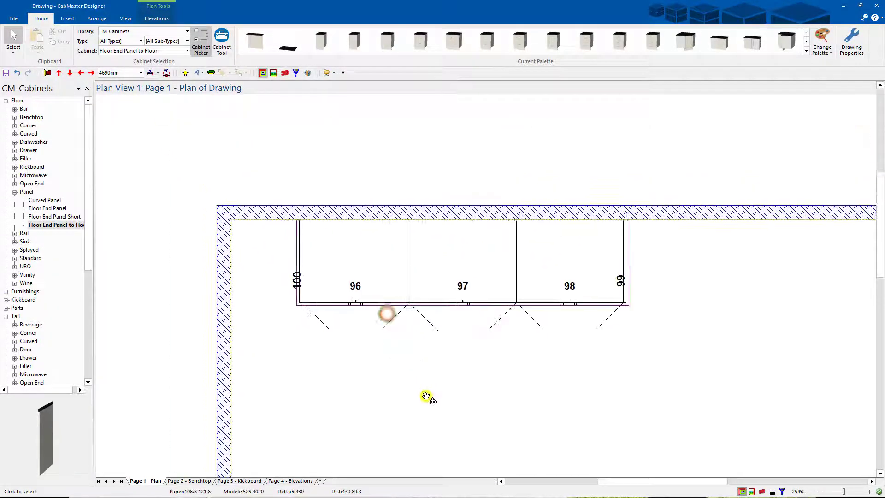
scroll(389, 394, down, 1)
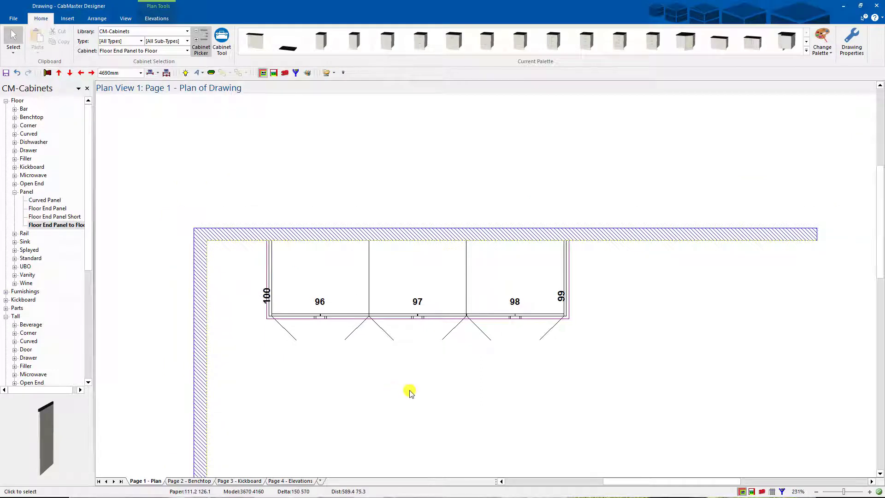
Check the cabinet run measures 2286 with a dimension, then delete that dimension
click(150, 73)
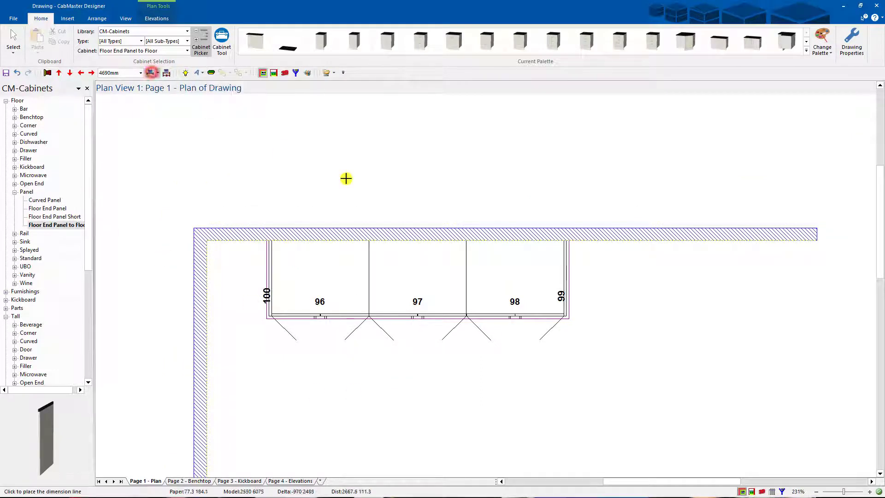
click(412, 193)
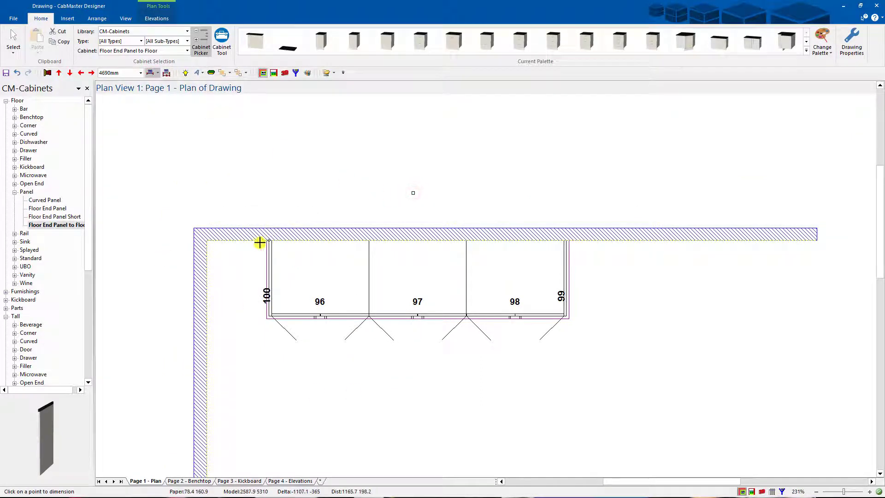
scroll(259, 243, up, 4)
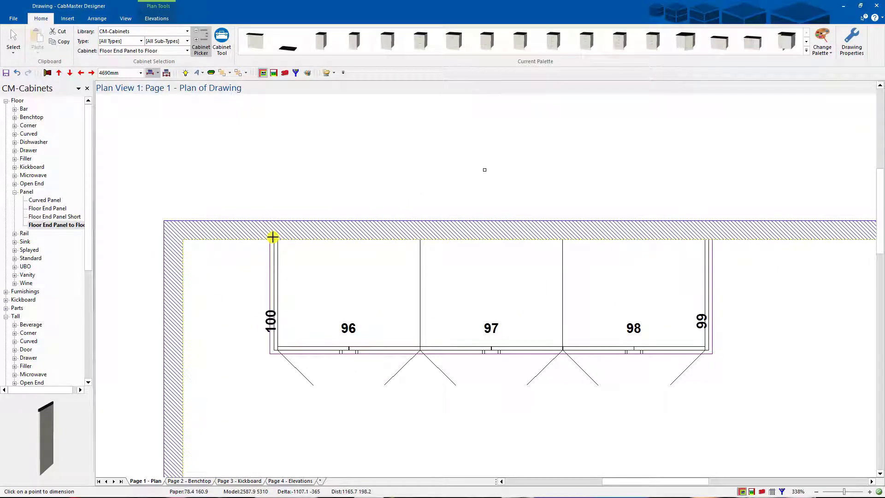
click(273, 238)
click(709, 246)
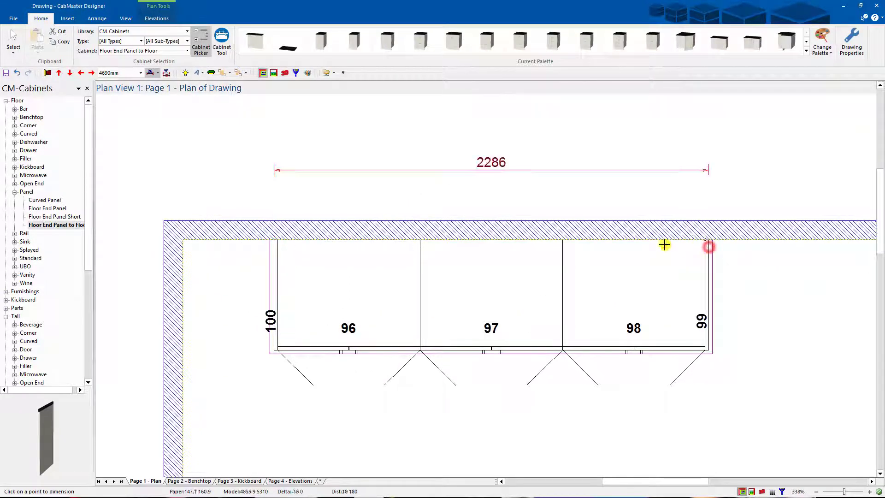
key(Escape)
drag(255, 138, 320, 186)
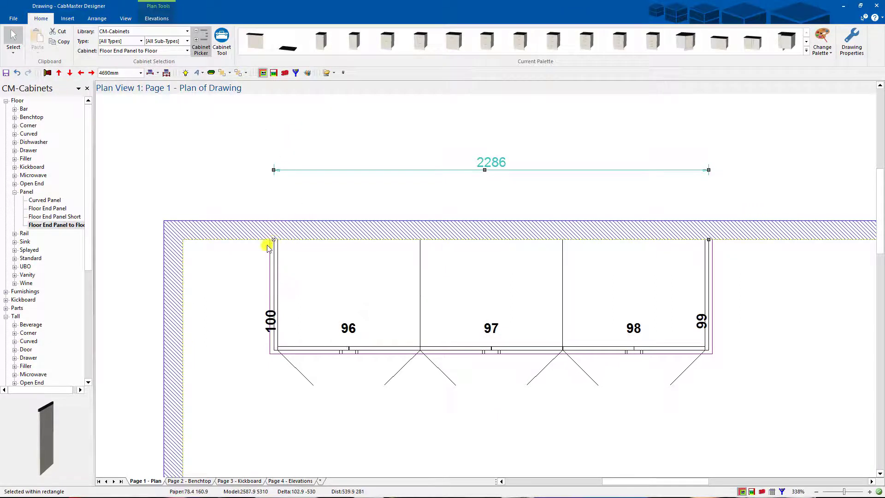
key(Delete)
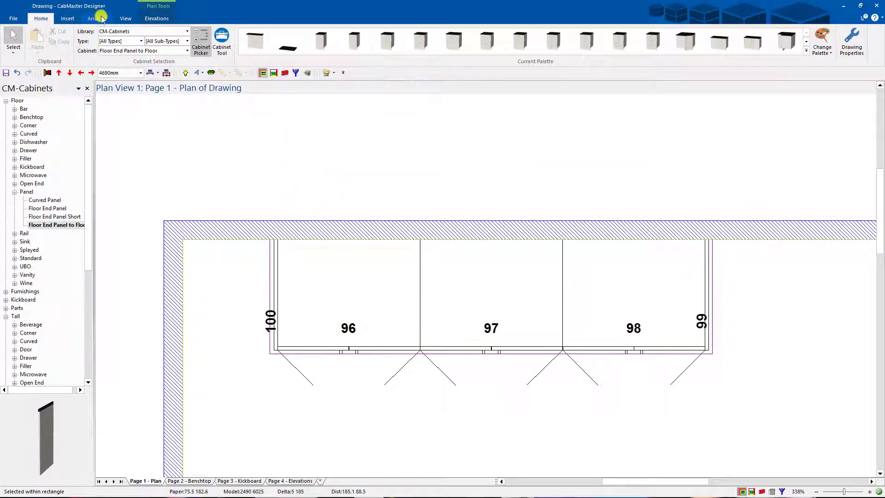
click(97, 18)
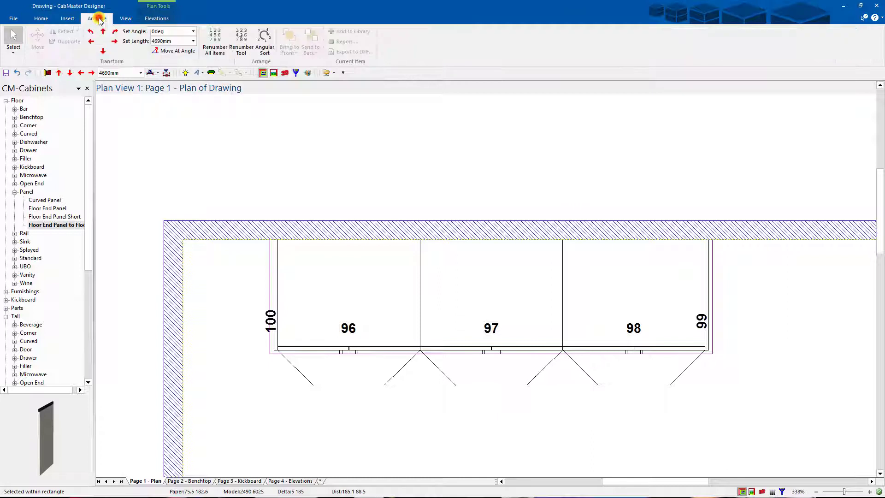
Set Snapping Handles to Benchtop on the View tab
click(126, 18)
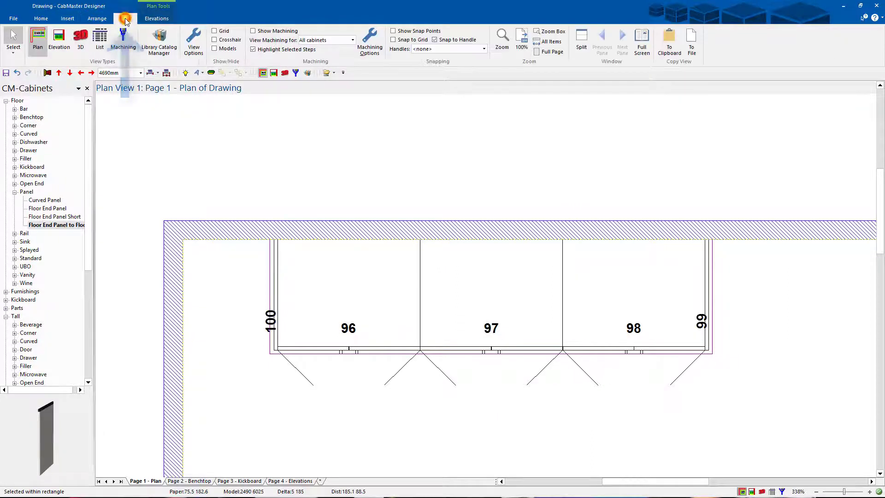
click(484, 51)
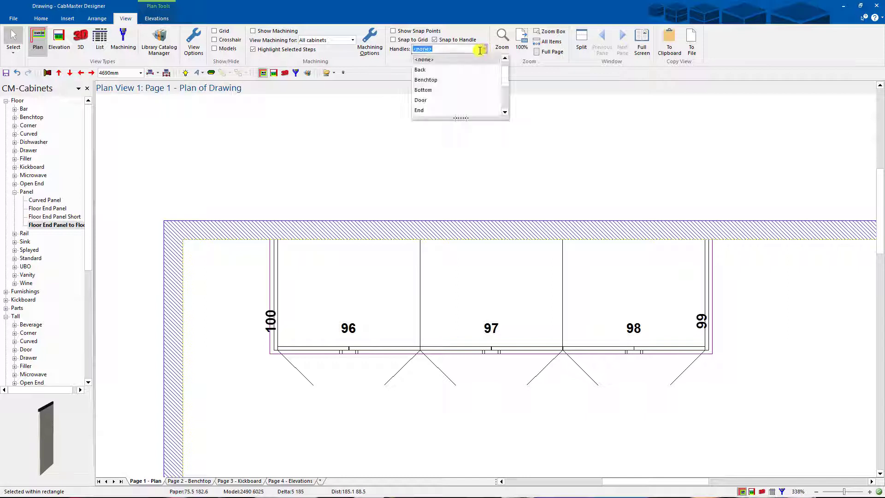
scroll(504, 69, down, 2)
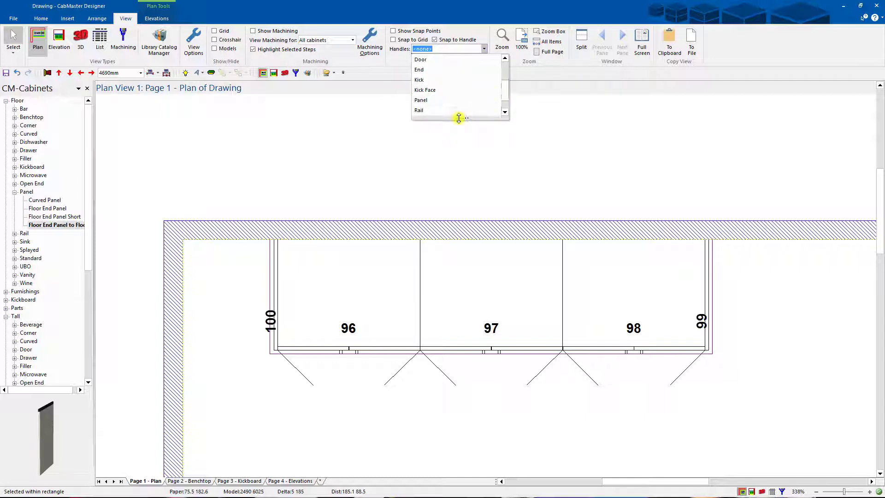
drag(459, 119, 454, 192)
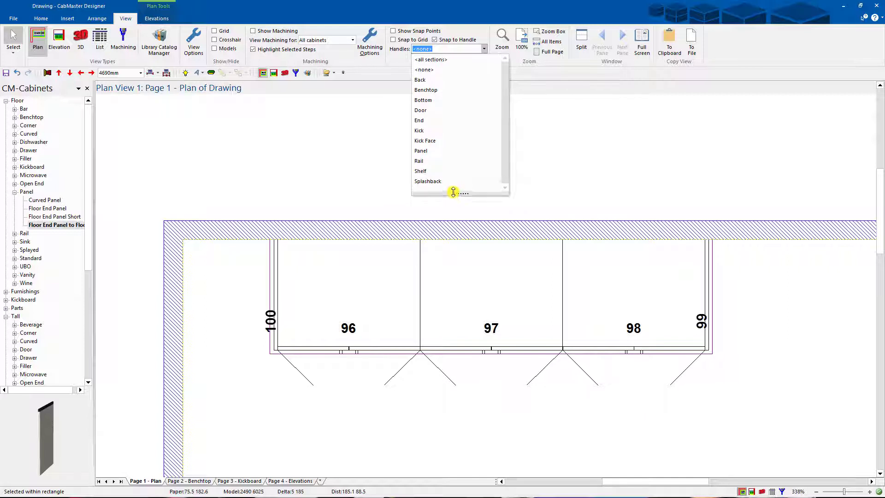
click(434, 91)
Dimension the benchtop: 2326 overall length above the cabinets and 600 depth at right
click(150, 72)
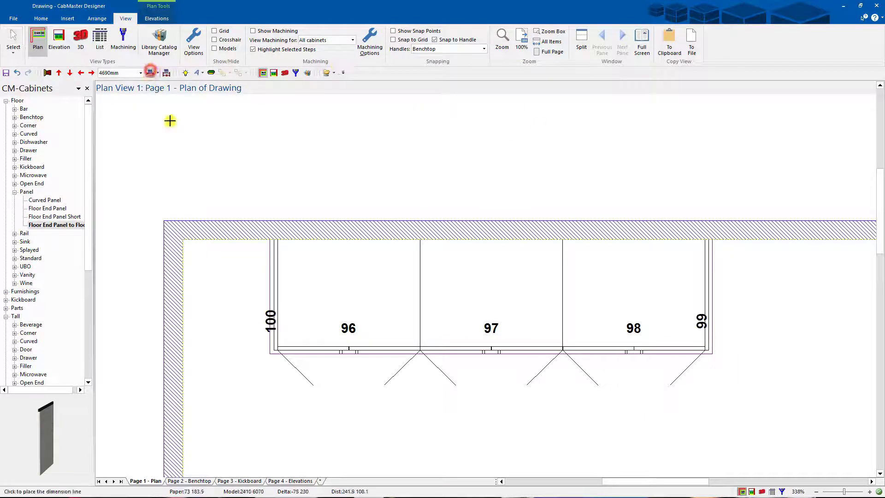
click(469, 152)
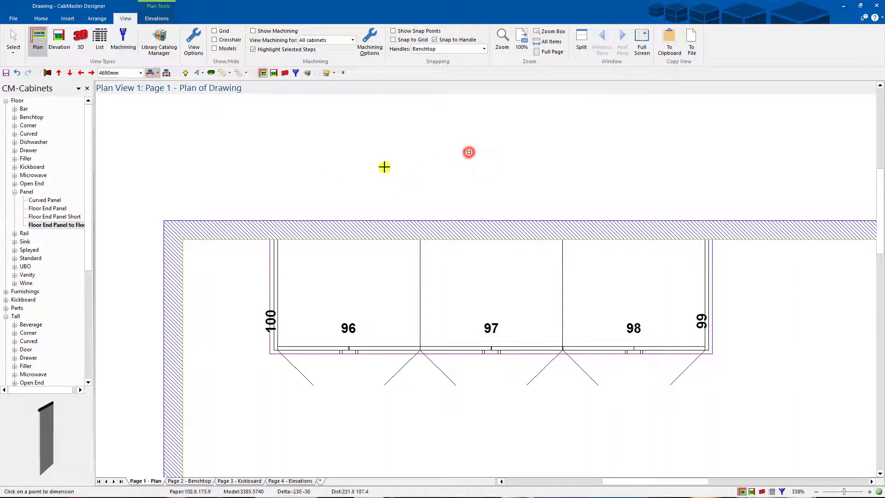
click(264, 253)
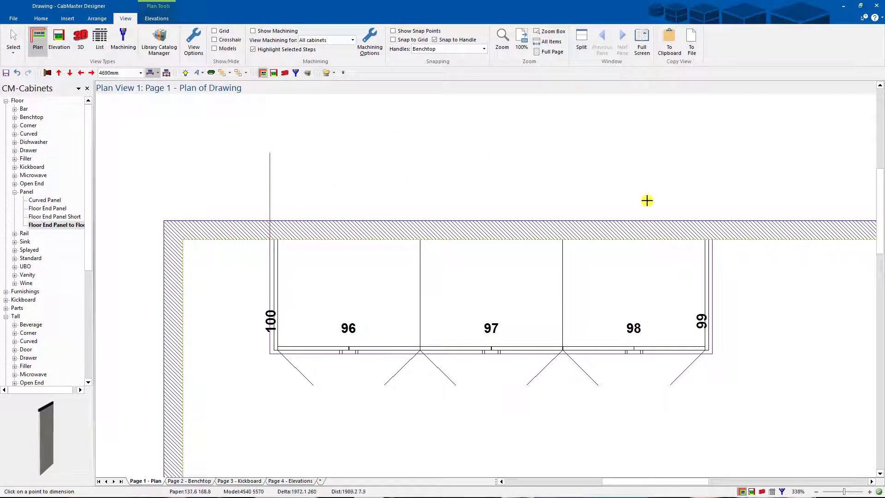
click(713, 243)
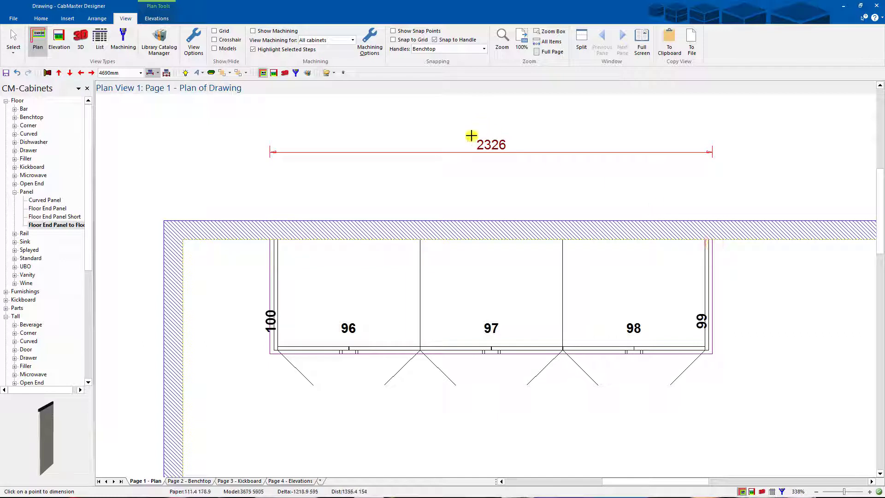
click(158, 75)
click(449, 278)
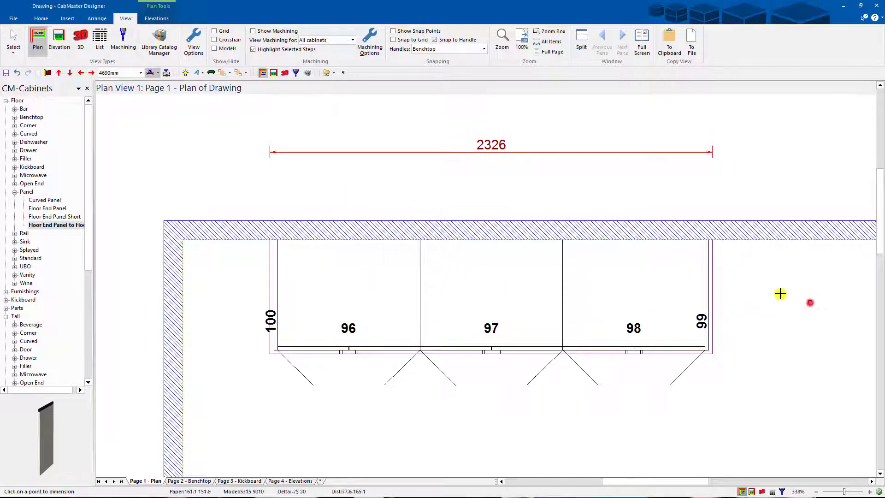
click(713, 240)
click(714, 354)
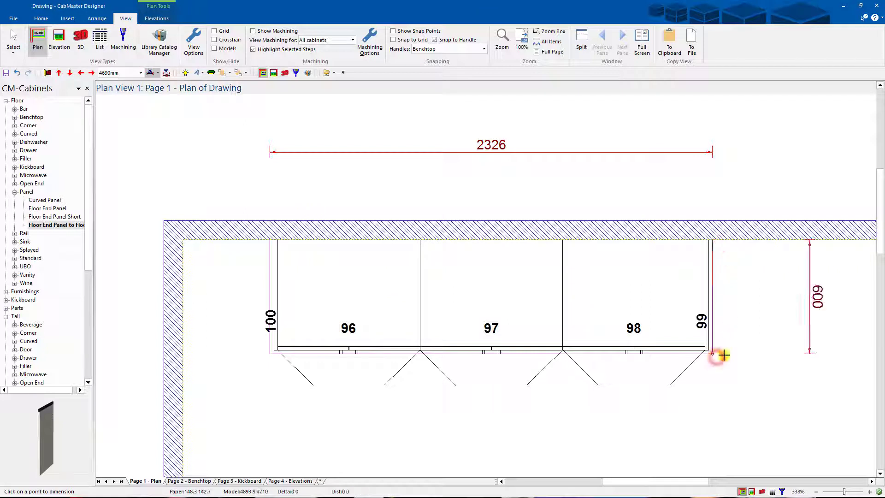
key(Escape)
Move the 600 and 2326 dimensions closer to the cabinets
click(805, 314)
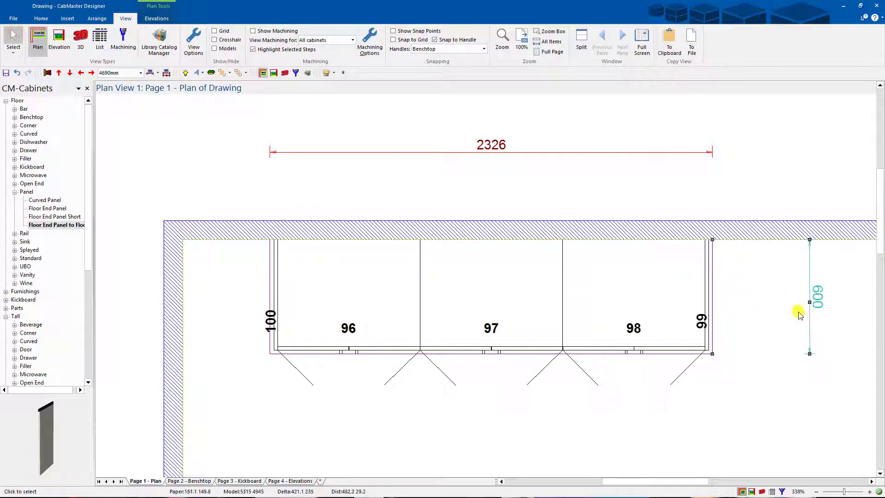
drag(810, 301, 803, 301)
key(ctrl+z)
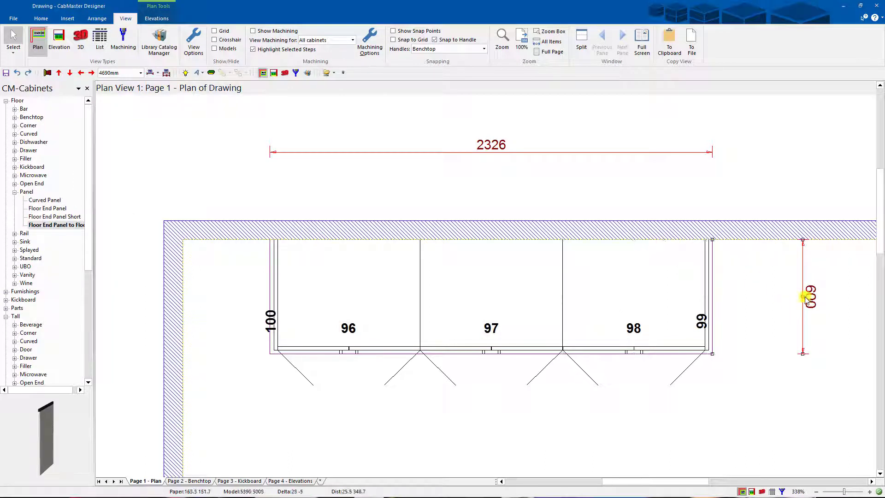
drag(802, 297, 754, 296)
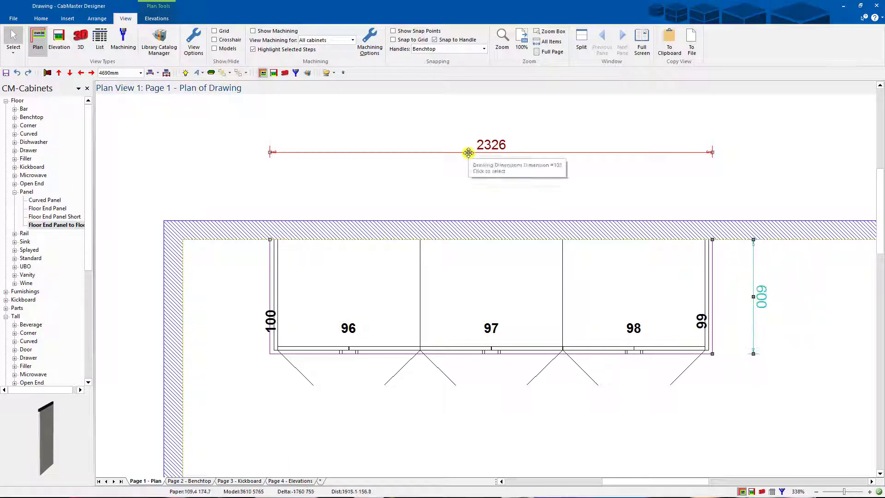
drag(469, 153, 469, 183)
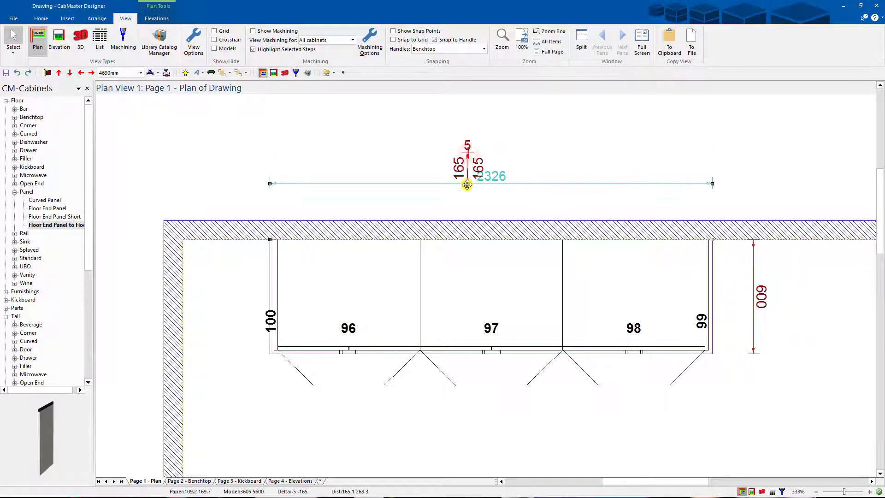
click(484, 49)
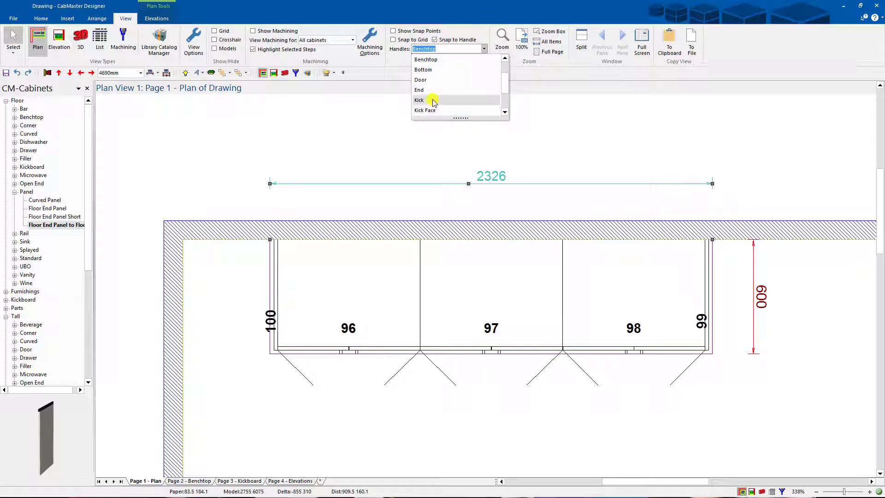
Snap to Door handles and dimension cabinet 97's doors as 373 / 2 / 373
click(435, 81)
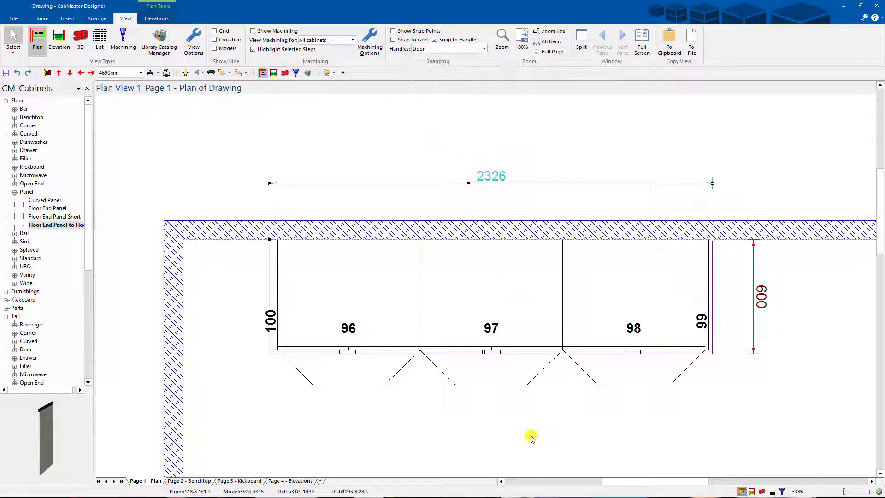
click(150, 73)
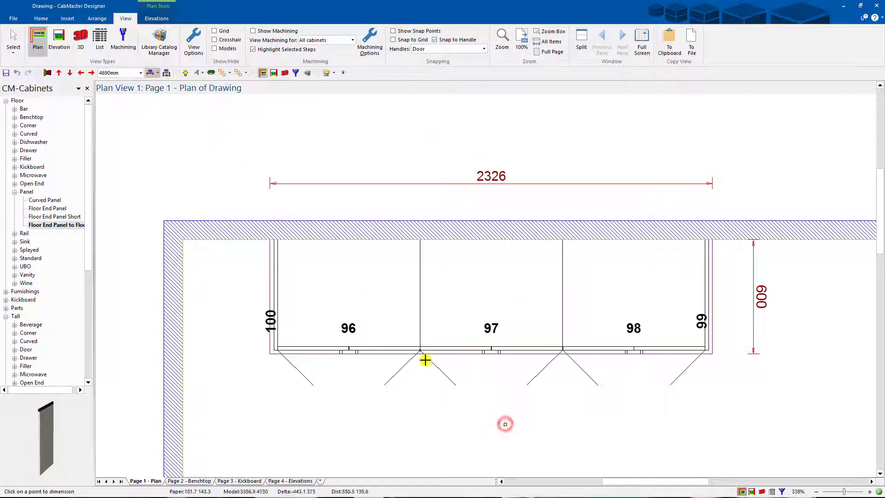
click(557, 356)
click(488, 349)
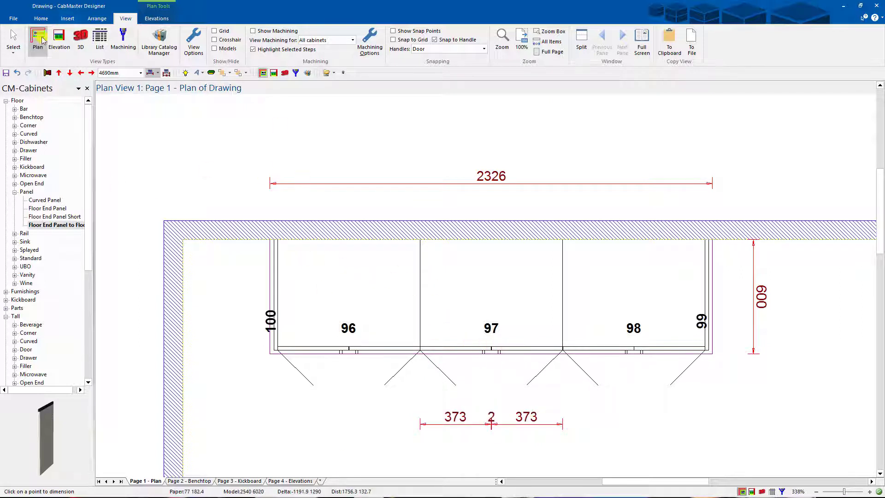
click(13, 39)
click(365, 157)
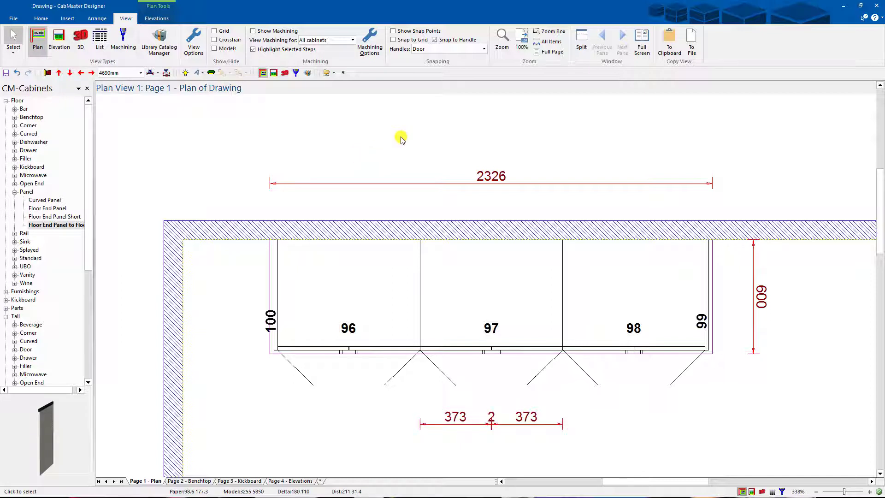
Turn off handle snapping and dimension the three 750 cabinet widths across 96–98
click(484, 49)
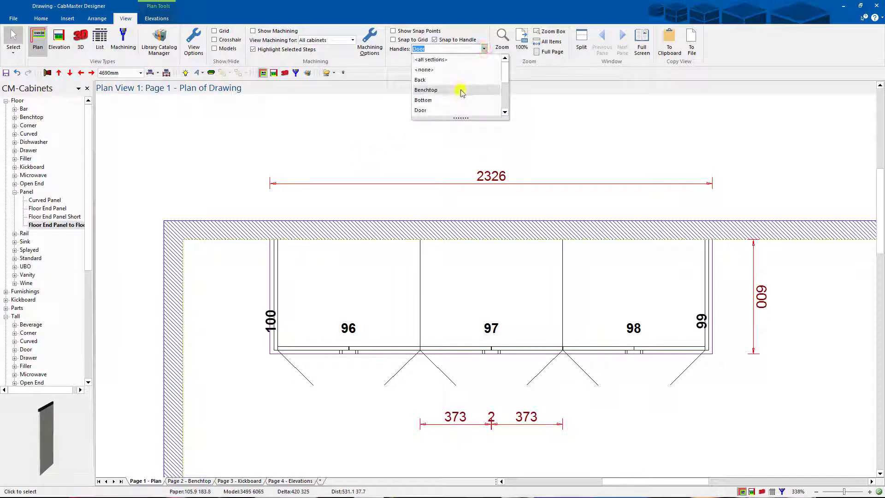
click(436, 69)
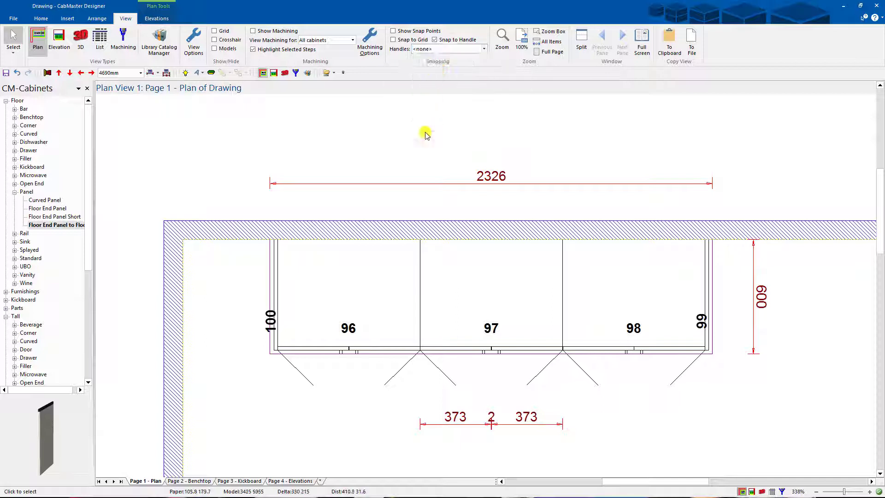
click(150, 73)
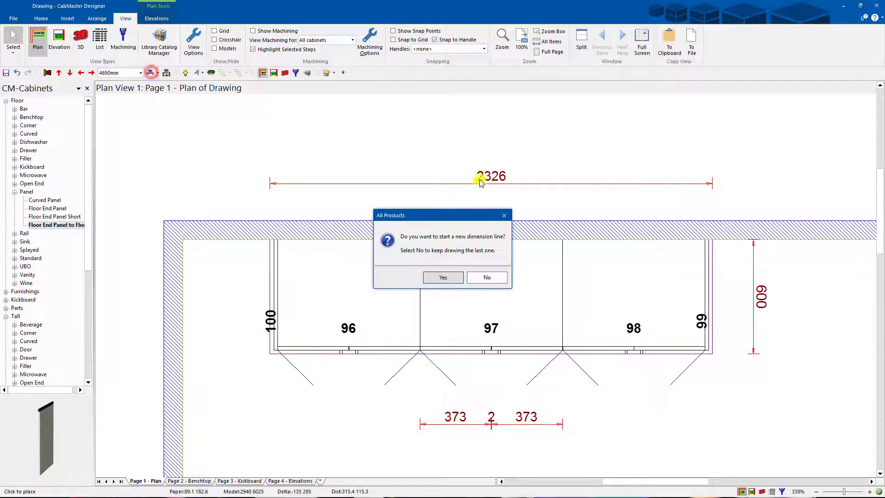
click(450, 278)
click(493, 144)
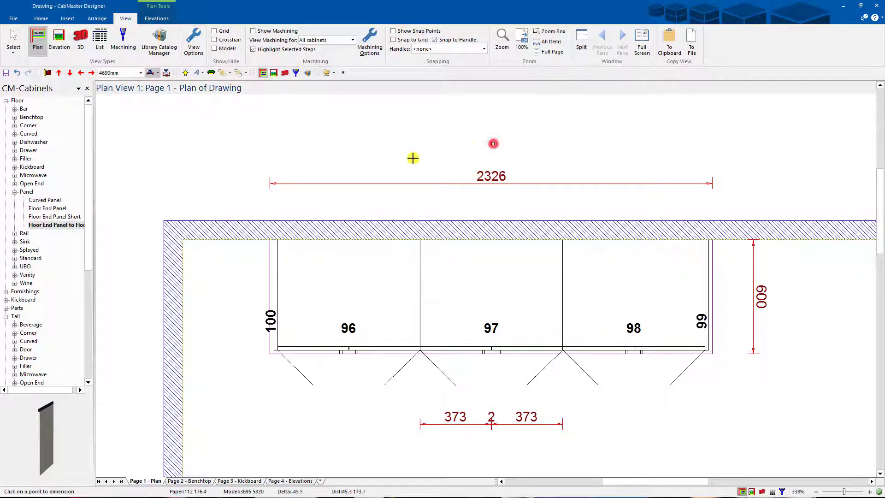
click(278, 250)
click(414, 252)
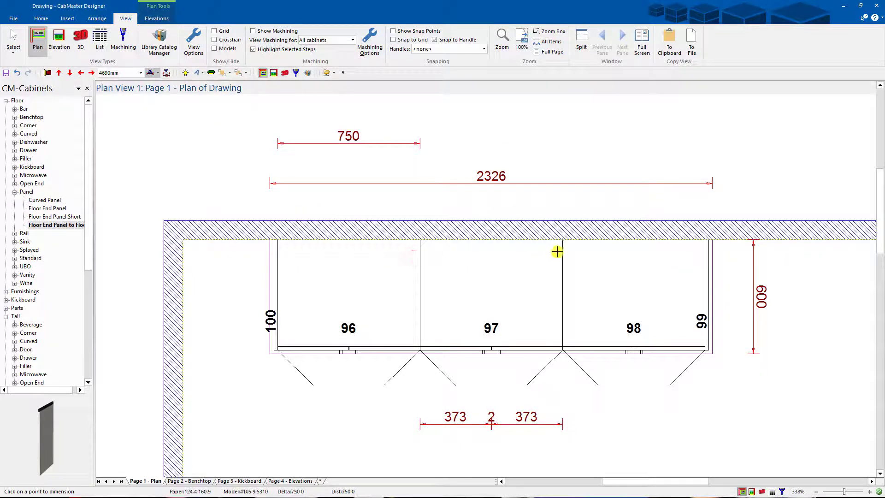
click(558, 252)
click(699, 249)
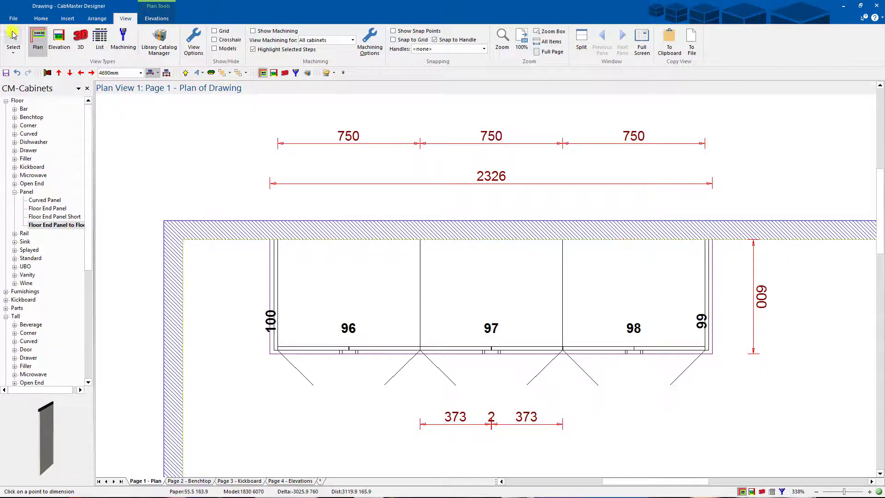
click(13, 39)
click(200, 152)
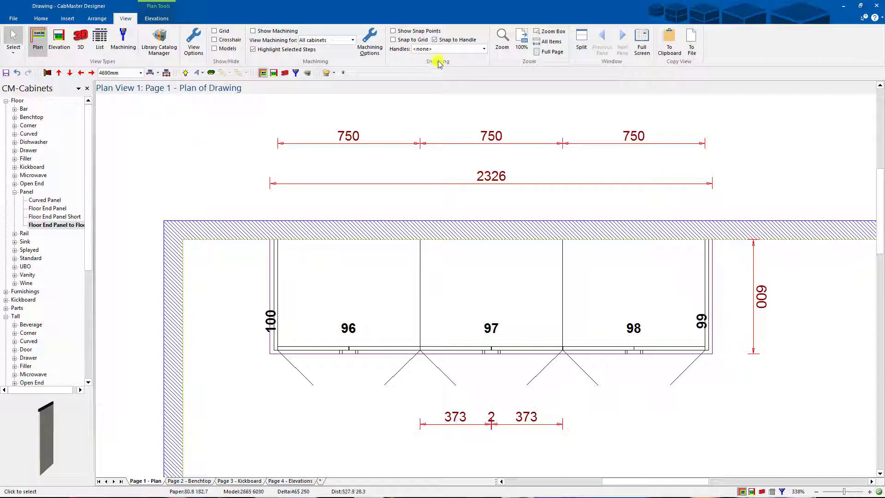
Close the handle snapping list with <none> still selected
click(484, 49)
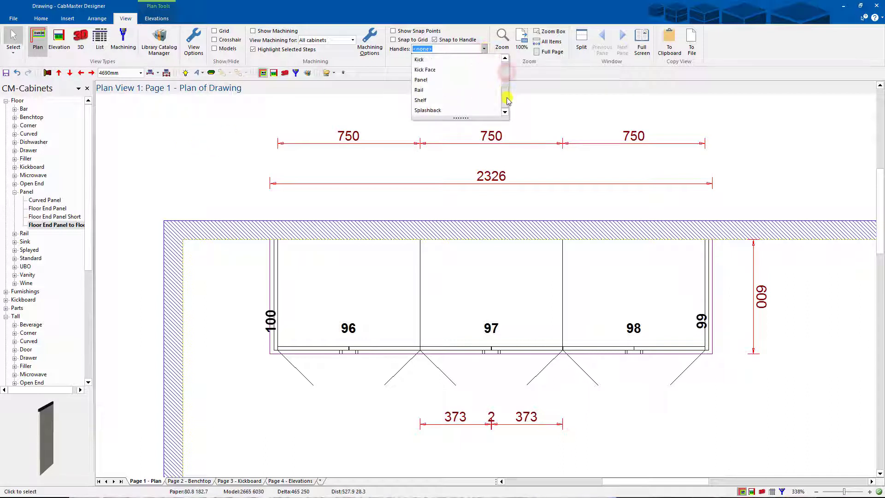
drag(507, 101, 506, 65)
click(446, 51)
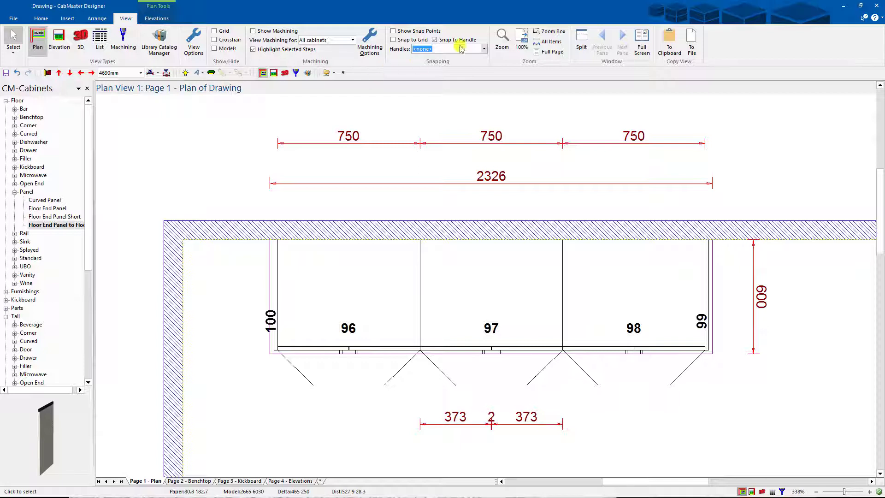
Add automatic dimensions along the top back wall
click(484, 48)
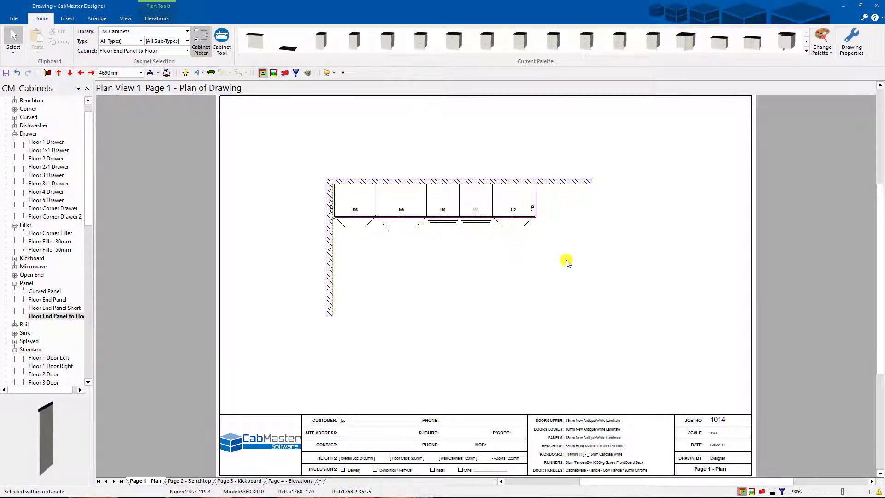
right_click(421, 181)
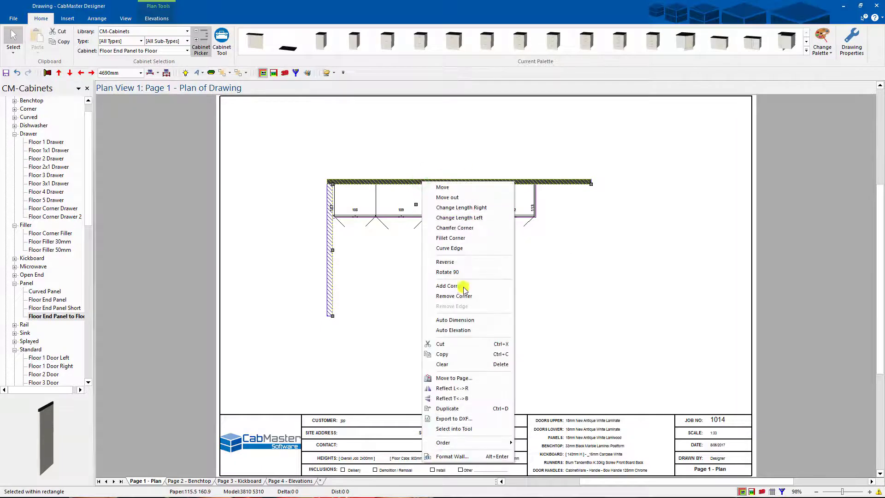
click(464, 322)
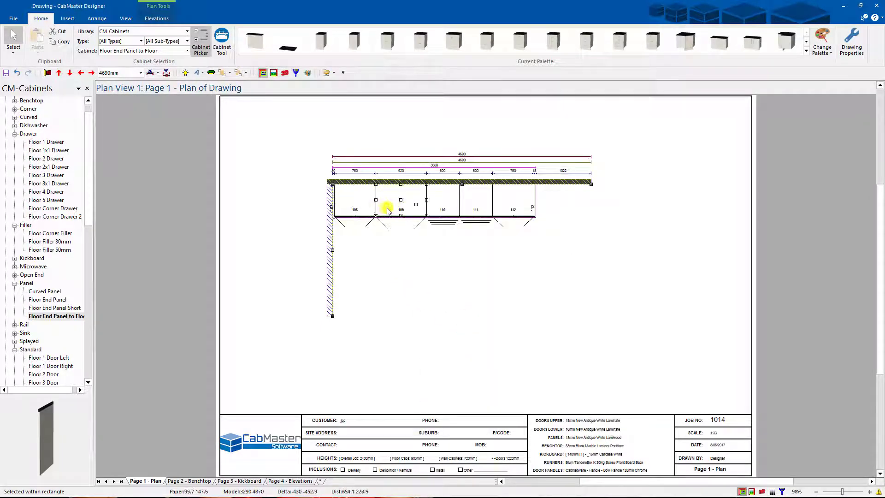
Place a Floor 1 Door Left cabinet 115 after 111, with 112 pushed back against it
click(452, 245)
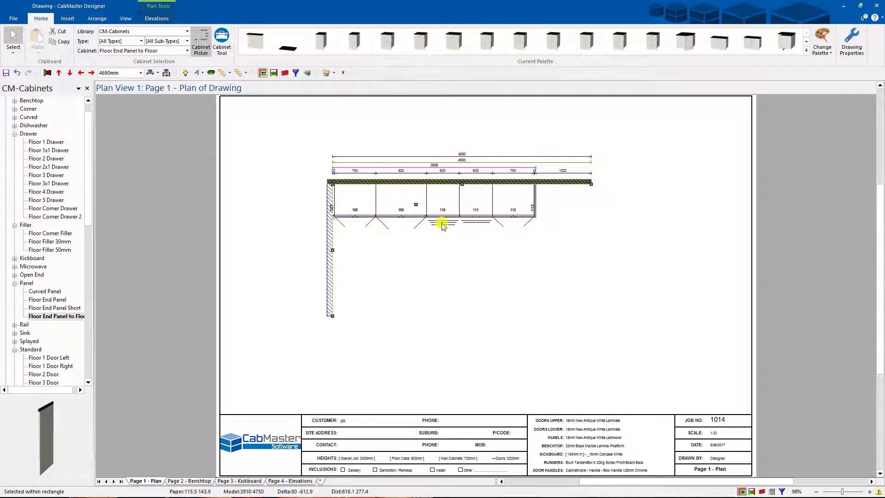
drag(513, 199, 550, 200)
click(321, 40)
click(493, 182)
click(14, 33)
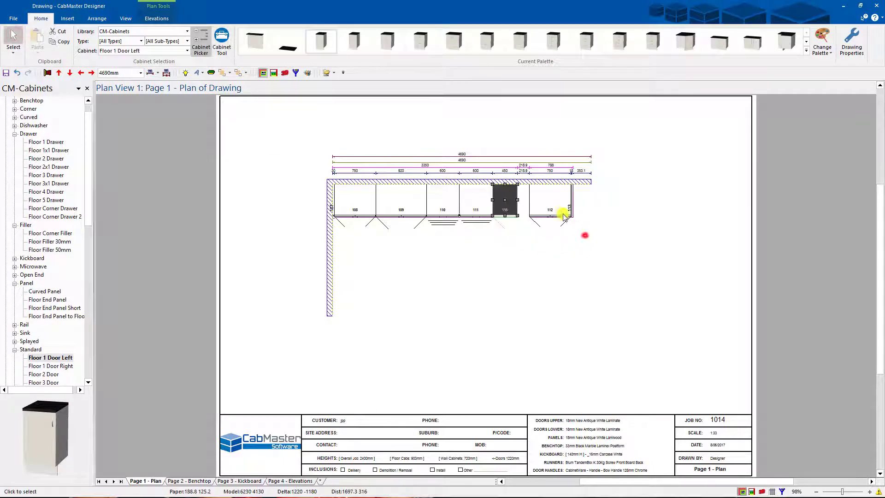
drag(538, 197, 534, 195)
click(406, 231)
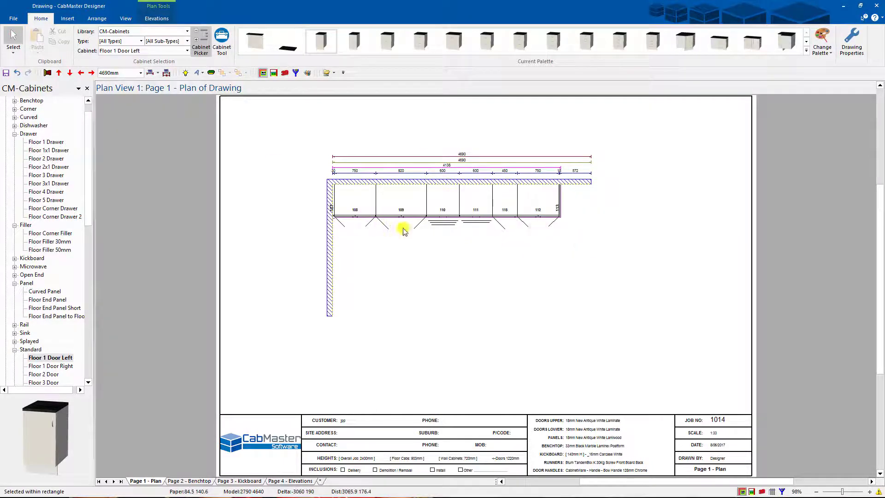
Select cabinet 115, cabinet 110 and the benchtop strip along the back wall
click(503, 195)
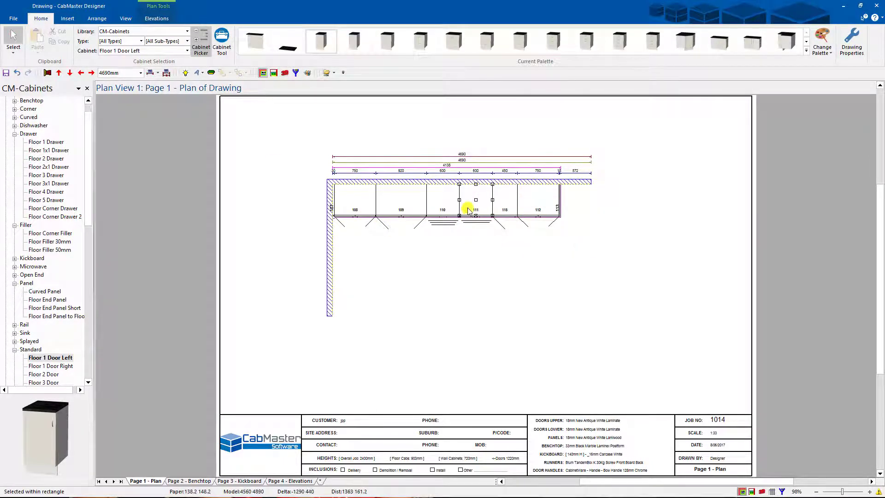
click(445, 207)
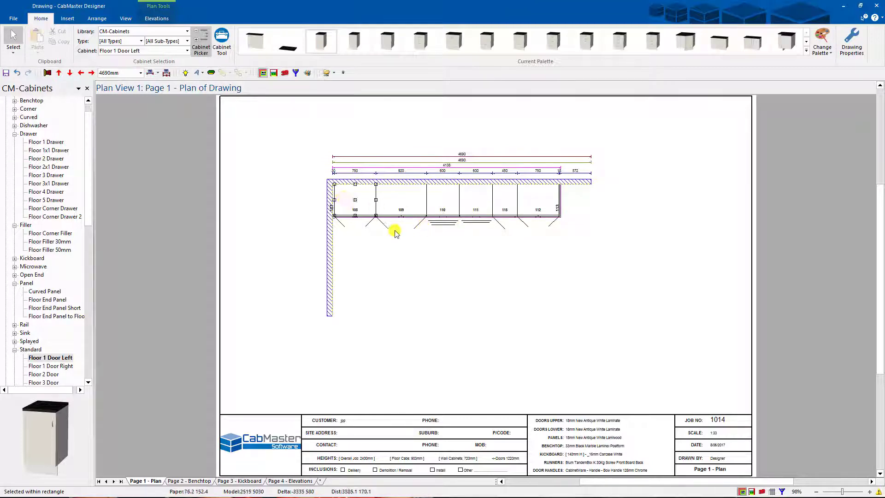
click(378, 182)
Zoom in, select the whole cabinet run and apply Make Even to equalise the widths
scroll(431, 247, up, 1)
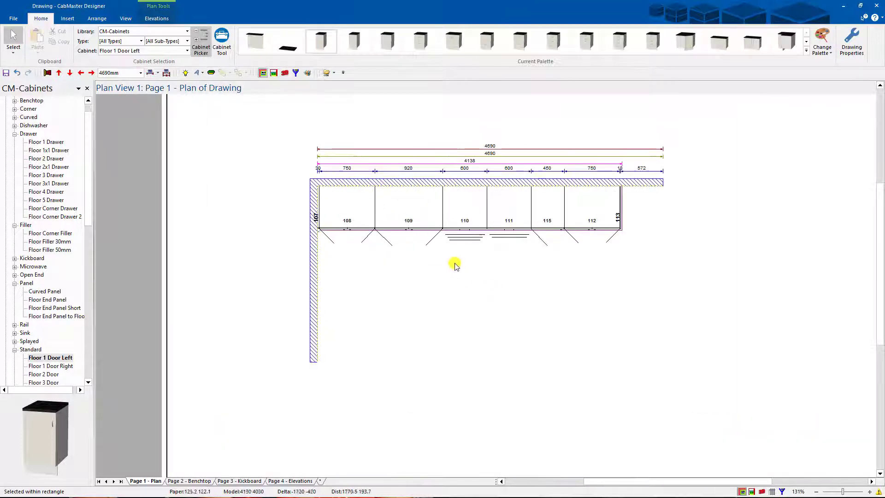
scroll(451, 268, up, 2)
middle_drag(445, 278, 458, 319)
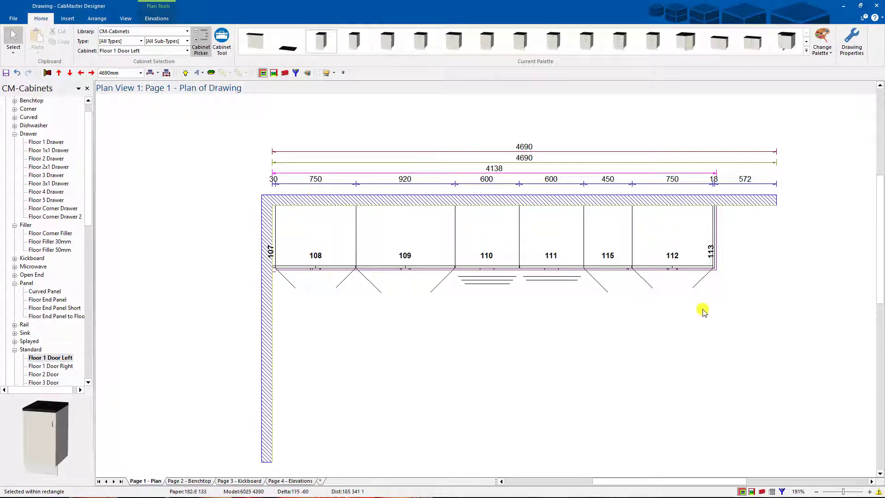
drag(767, 313, 331, 227)
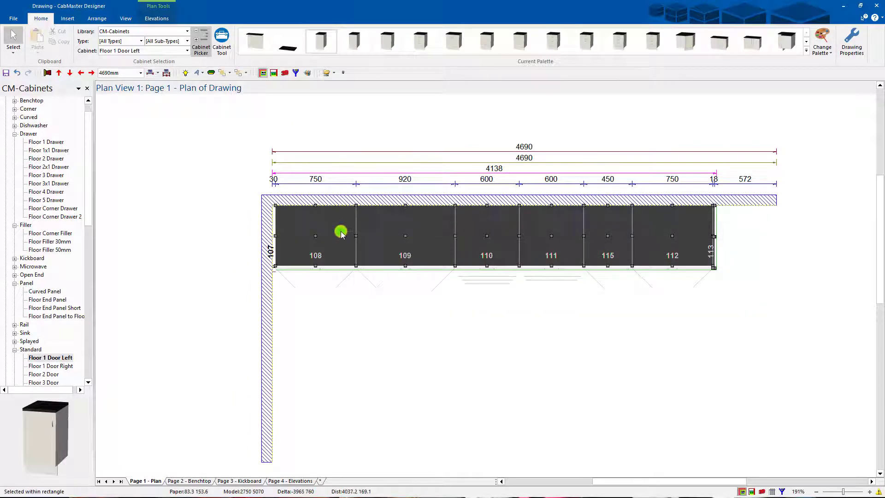
right_click(342, 233)
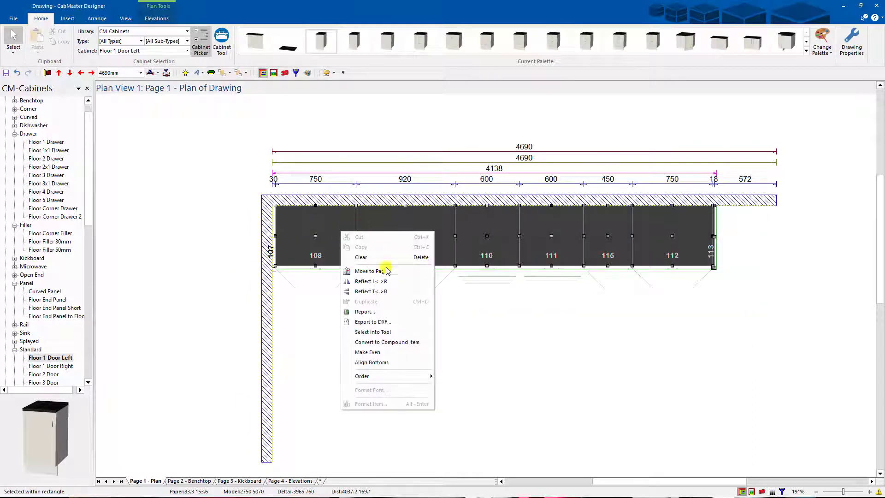
click(371, 353)
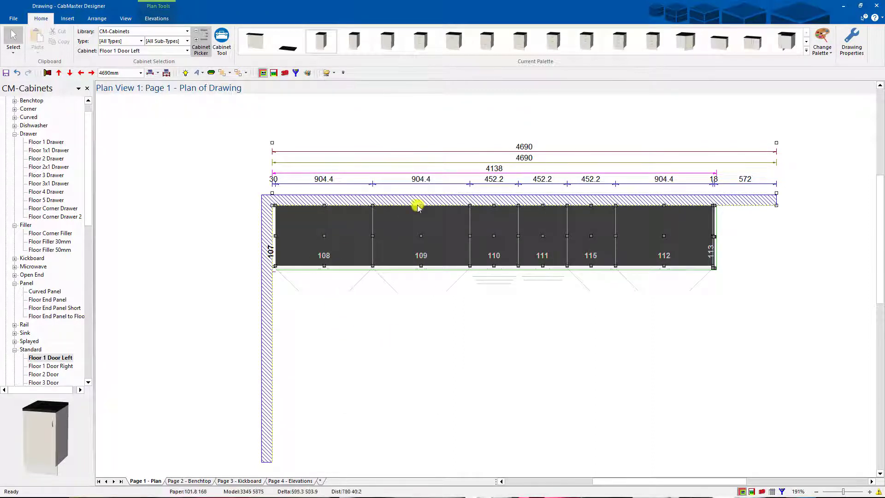
click(563, 319)
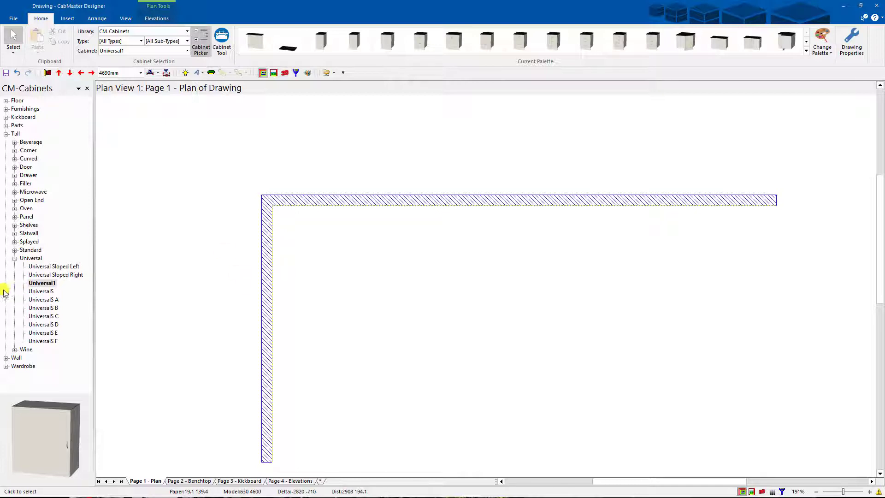
Switch off Universal1's top and bottom back rails under Labour & Construction > Rails
double_click(47, 283)
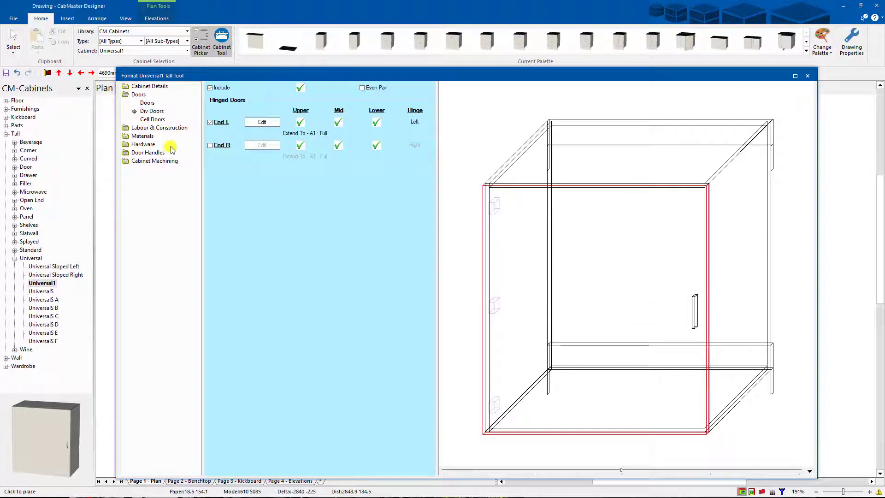
click(160, 128)
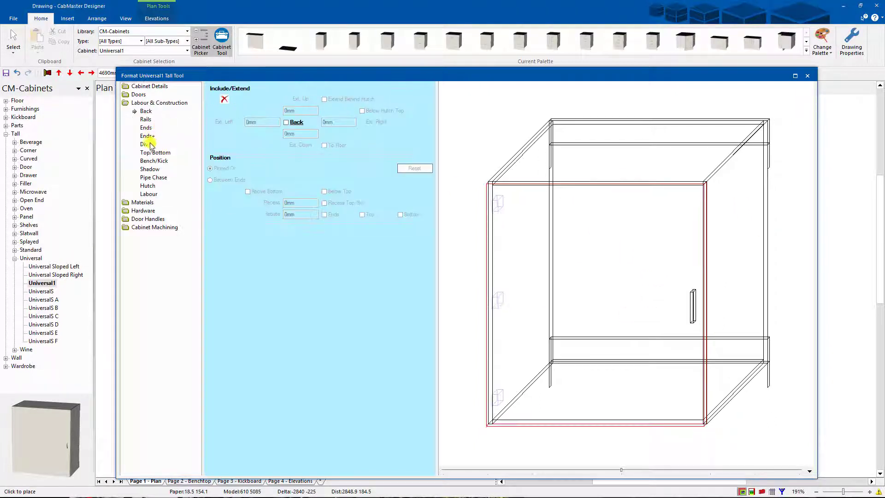
click(145, 120)
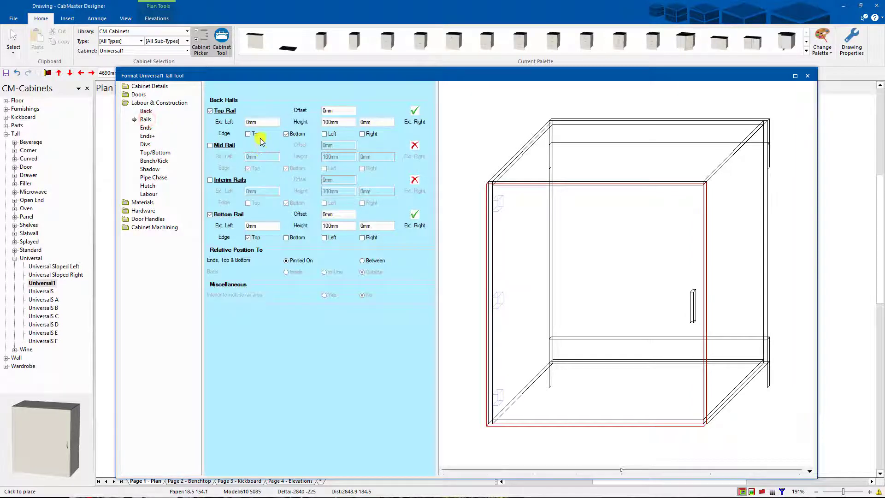
click(229, 112)
click(227, 215)
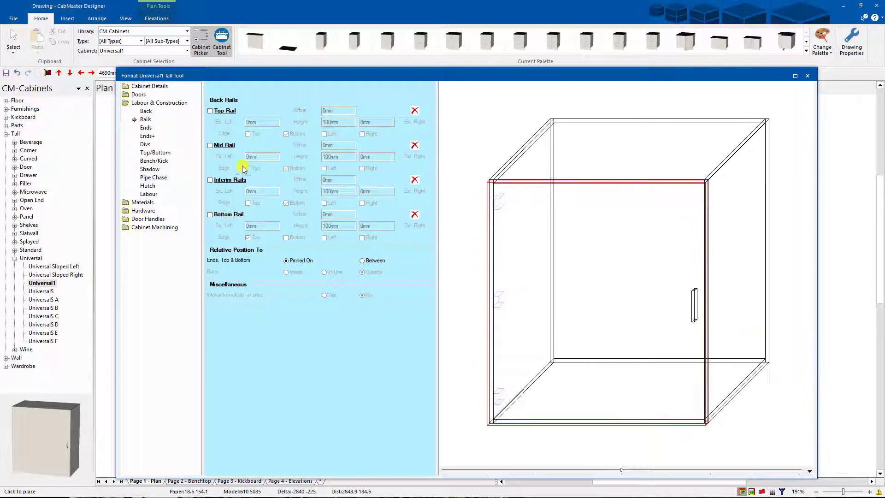
click(143, 95)
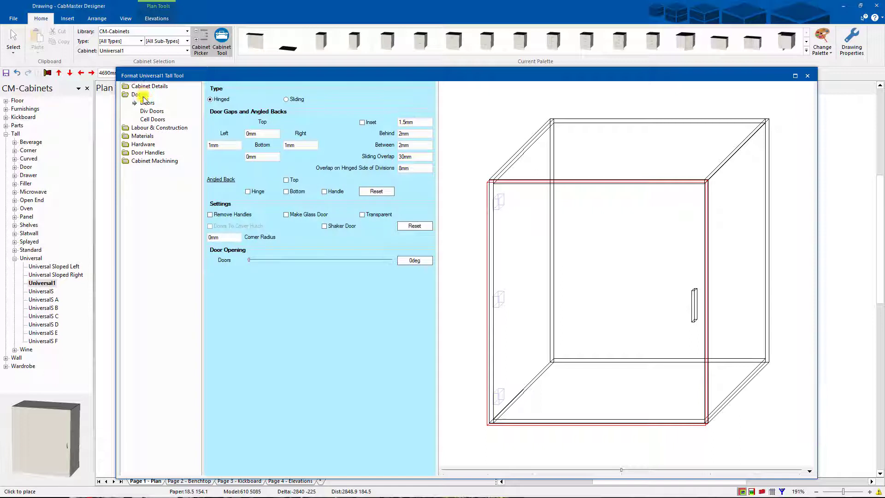
click(147, 112)
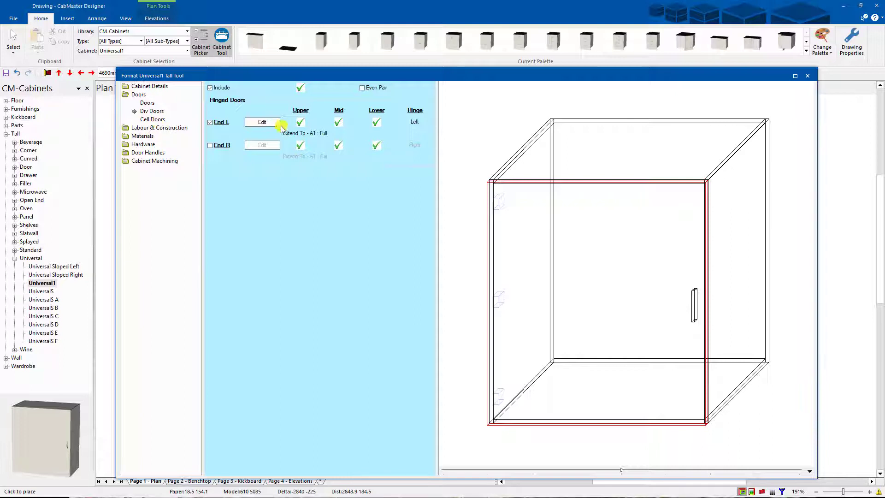
Change the End L division door's hinge from the left side to the bottom
click(262, 122)
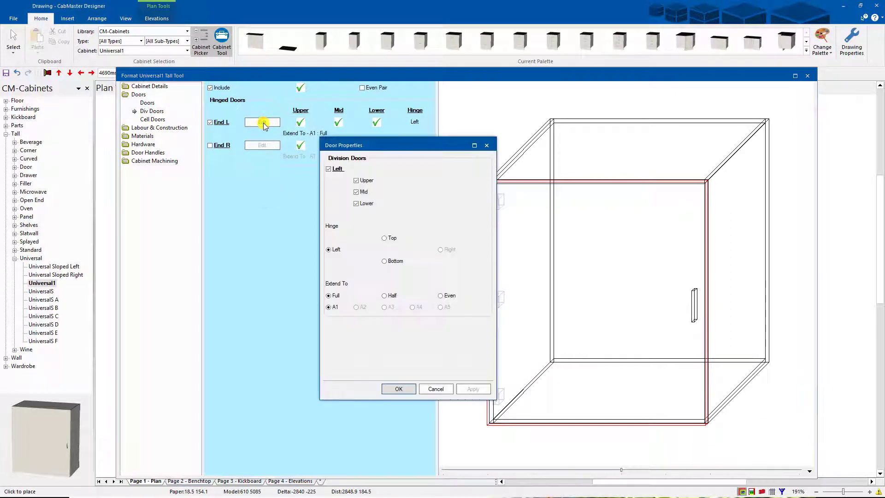
drag(386, 145, 278, 141)
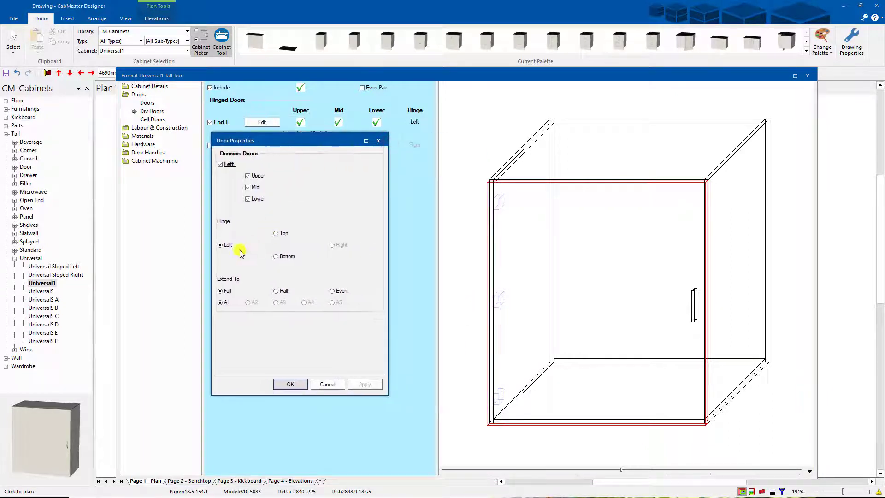
click(276, 234)
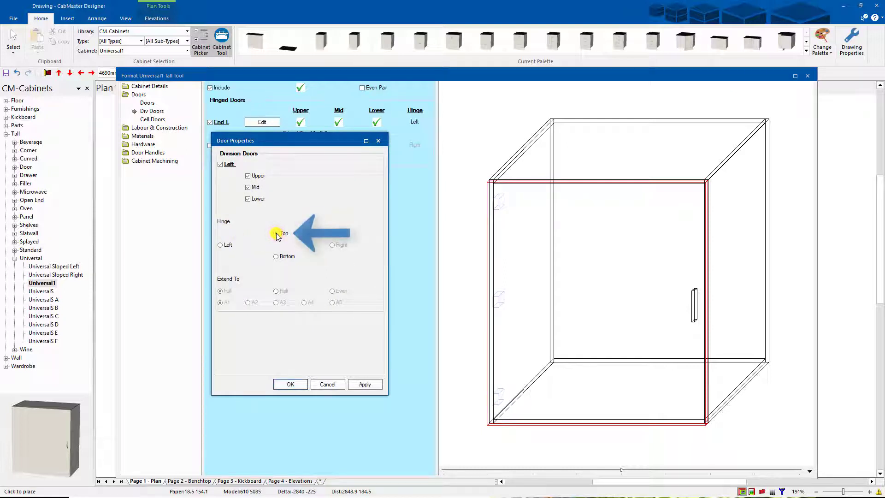
click(276, 257)
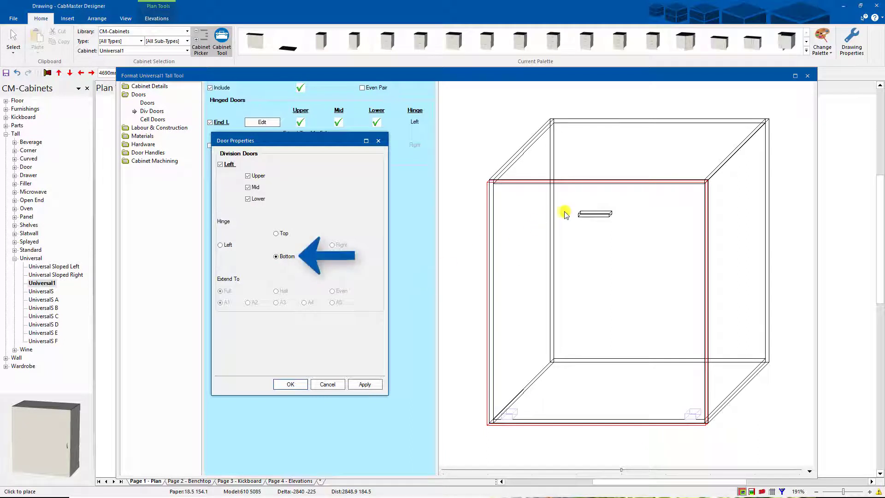
click(372, 385)
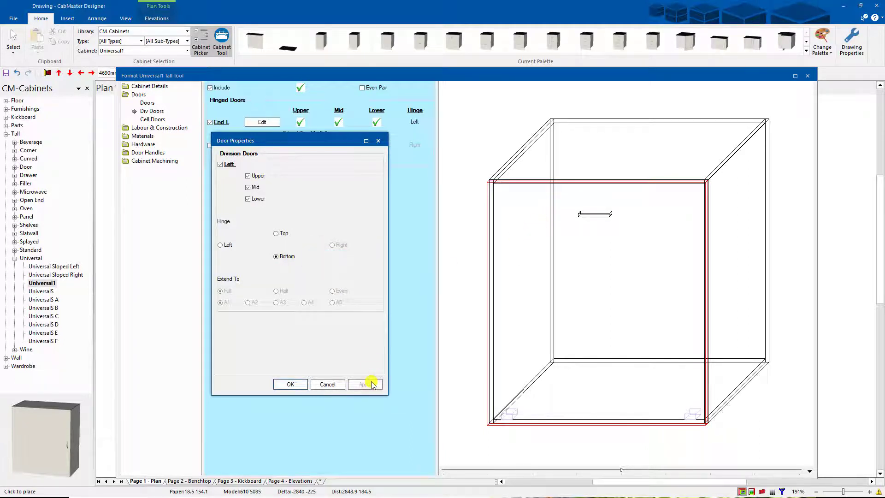
click(291, 385)
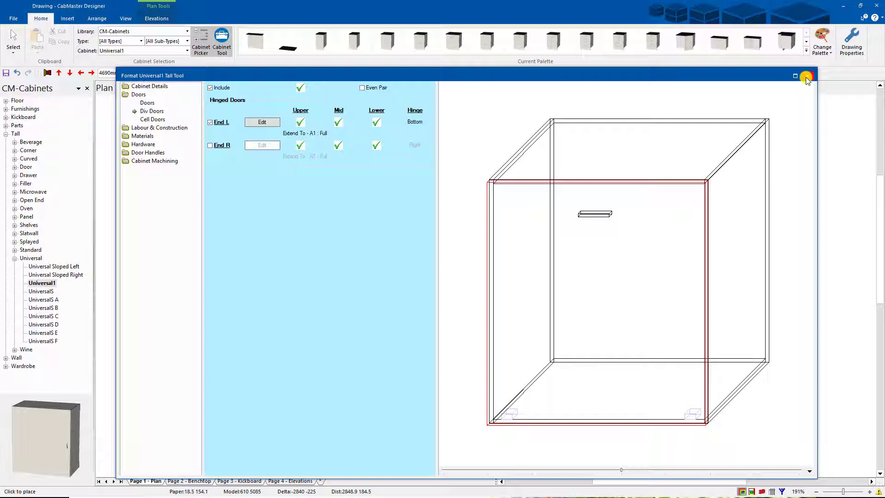
Close the format window, check the layout in 3D, and select tall cabinet 117 in plan
click(807, 77)
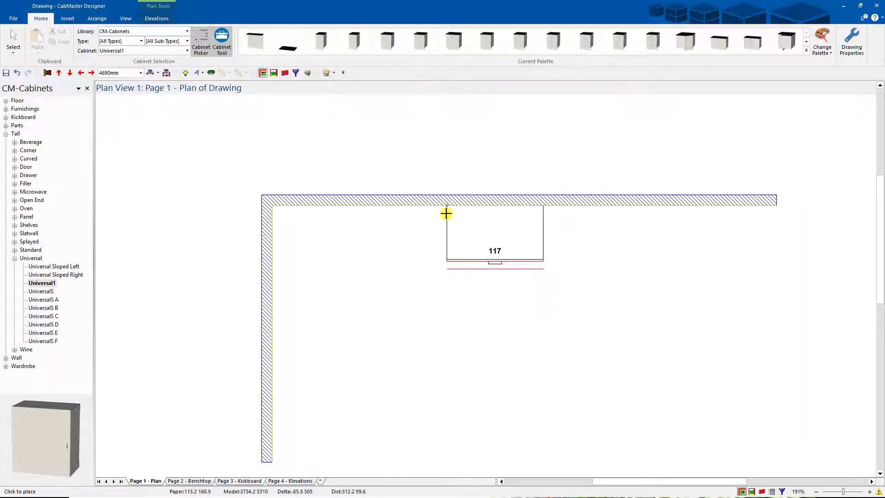
click(762, 492)
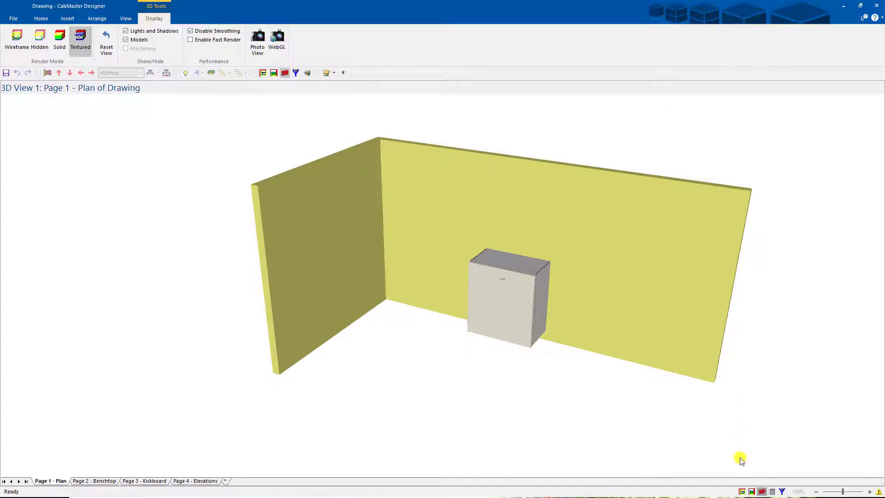
click(741, 492)
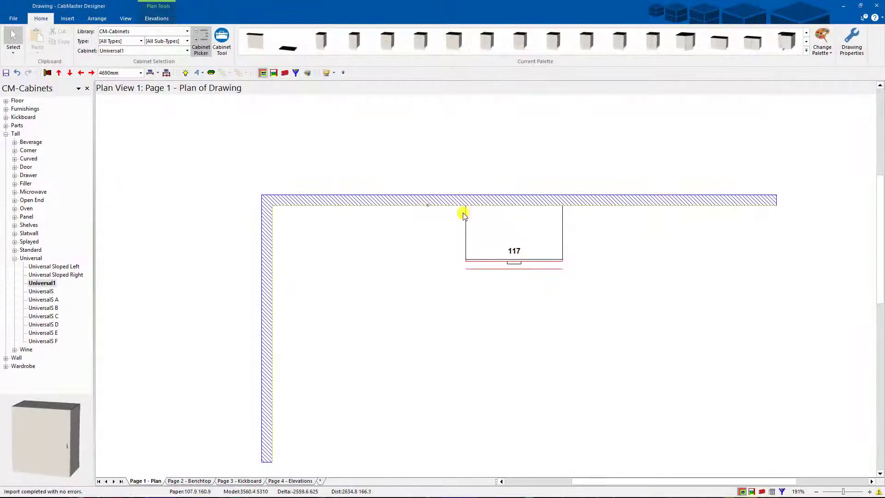
click(515, 233)
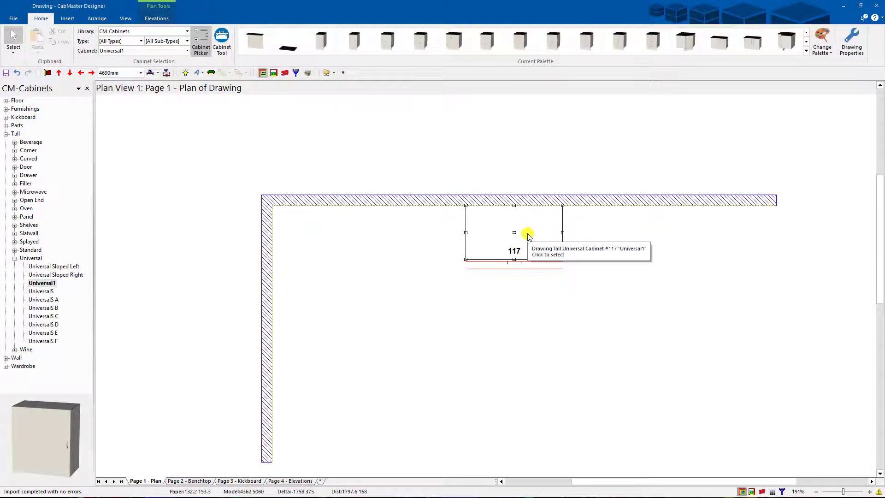
Add a pipe chase to cabinet 117 with its width set to 200mm
double_click(528, 236)
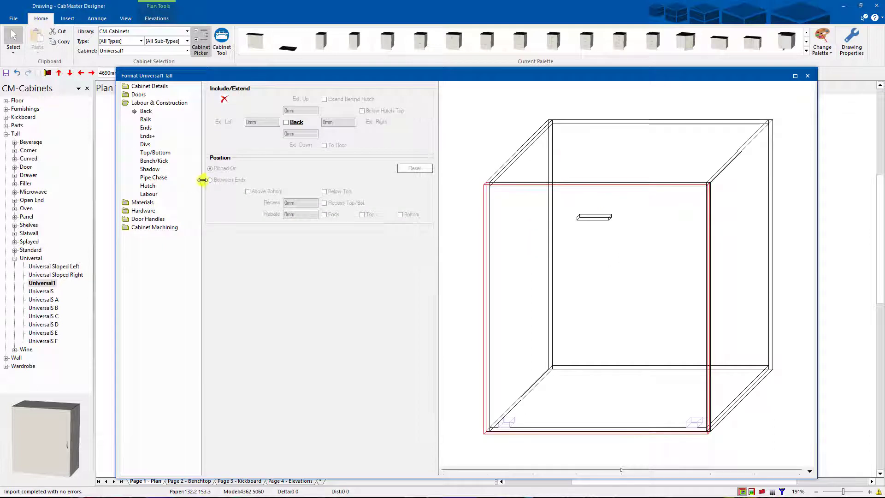
click(157, 179)
click(248, 99)
double_click(308, 191)
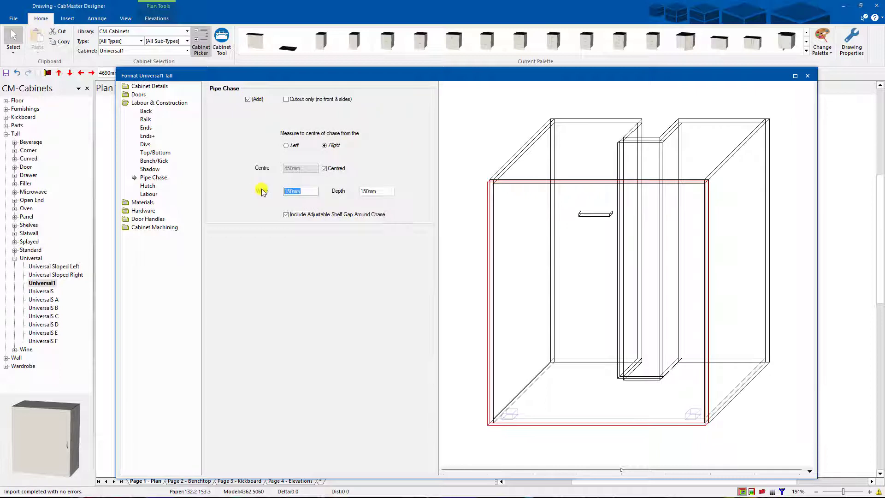
text(200)
key(Tab)
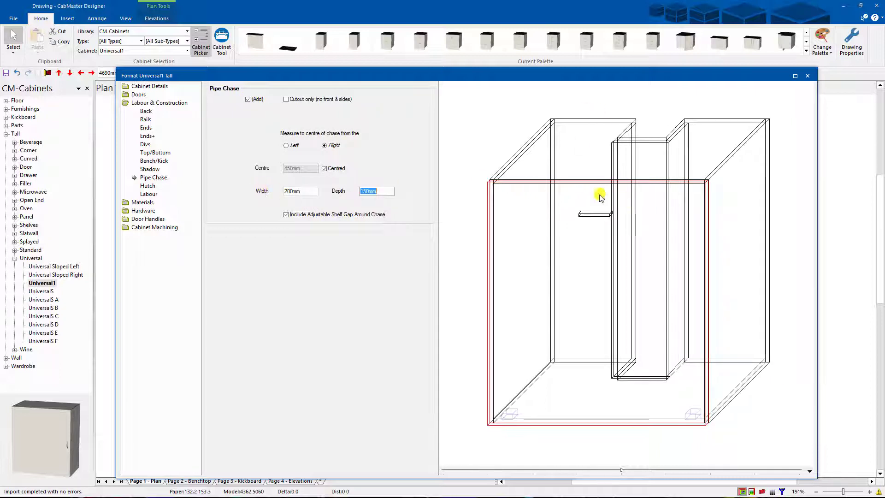
drag(620, 471, 640, 483)
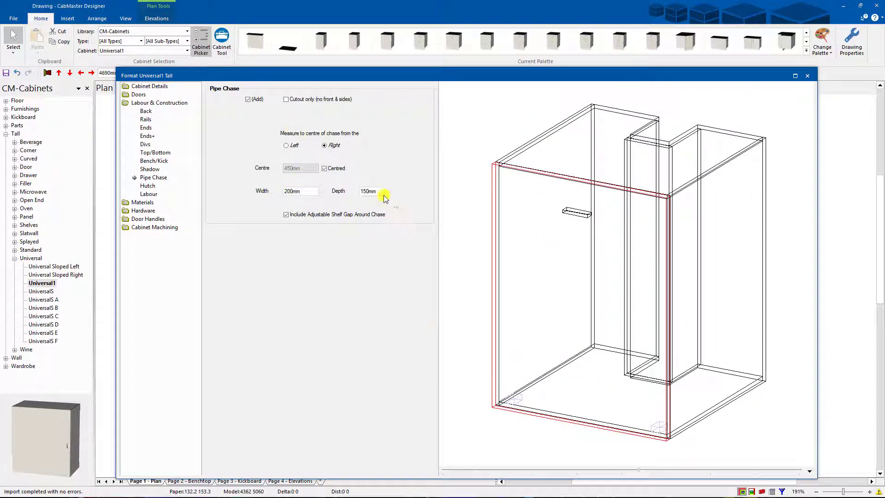
click(807, 75)
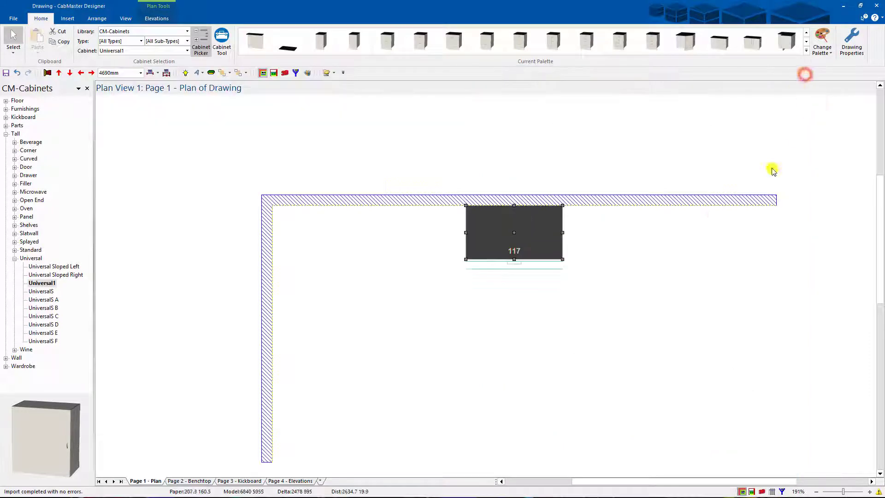
Inspect the 200mm pipe chase in 3D, then reopen cabinet 117's format settings from plan
click(762, 491)
drag(683, 389, 491, 381)
scroll(501, 359, down, 5)
drag(510, 340, 483, 246)
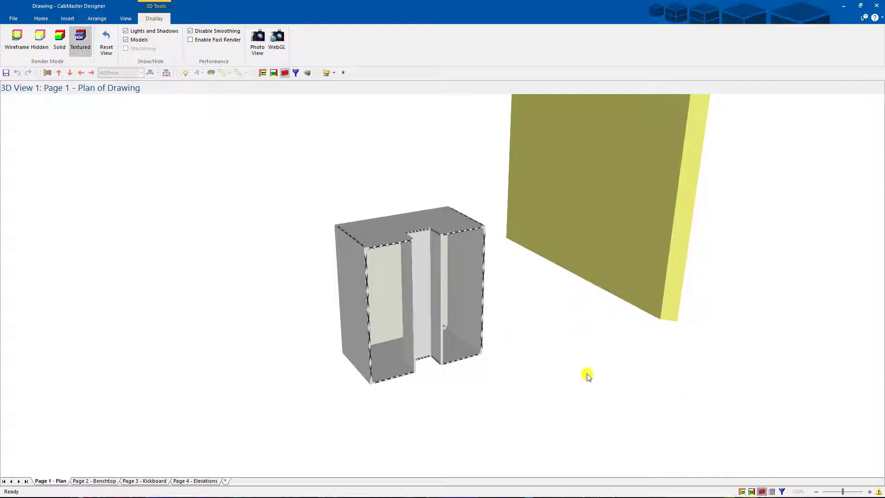
click(742, 491)
double_click(529, 230)
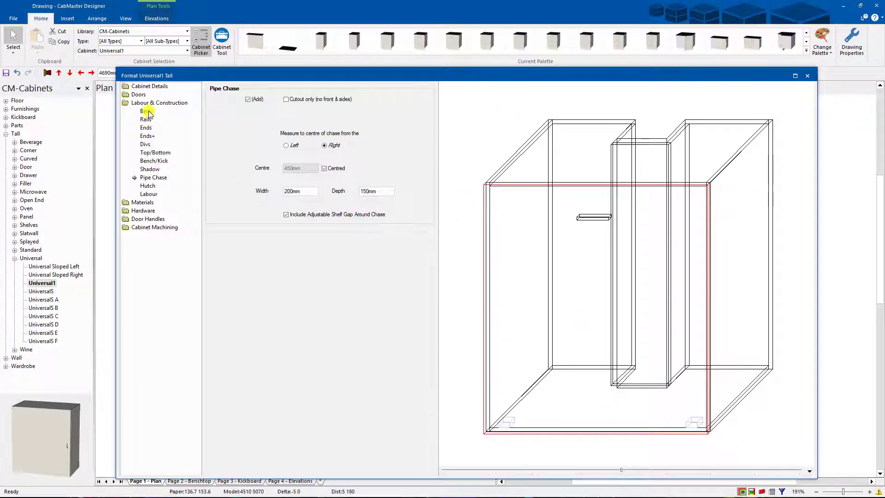
Turn on cabinet 117's back panel and inspect it close up in 3D
click(146, 111)
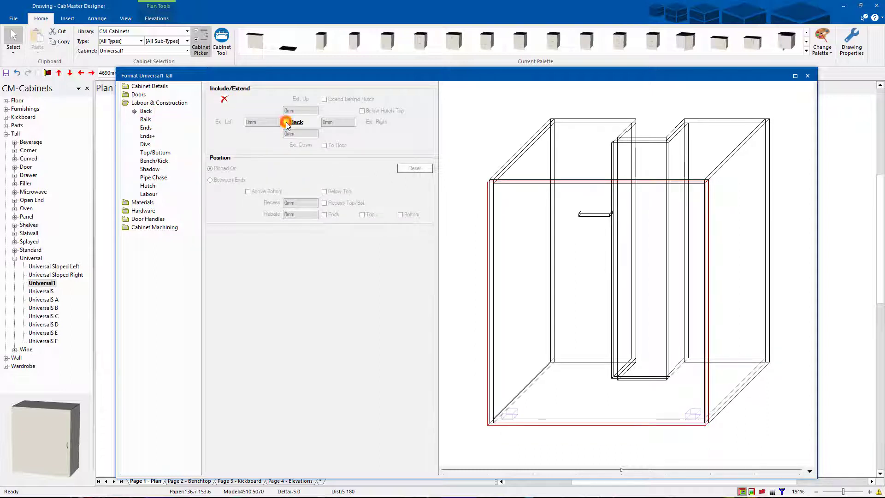
click(286, 122)
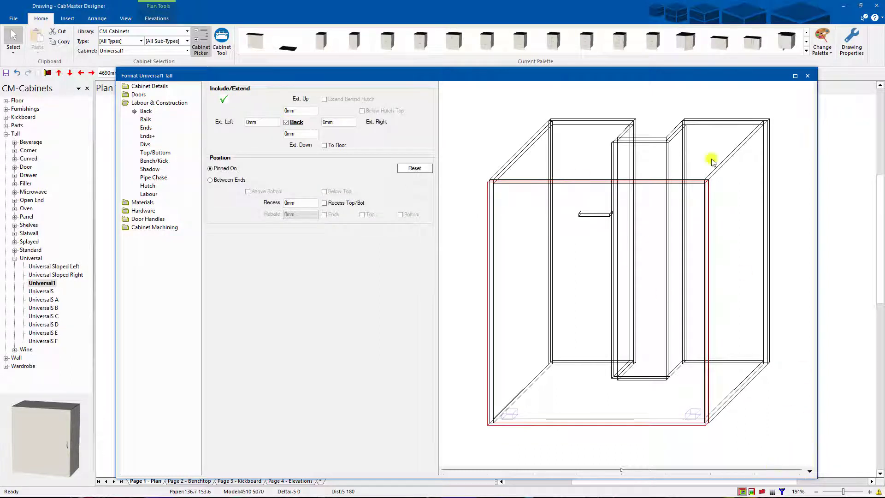
click(807, 76)
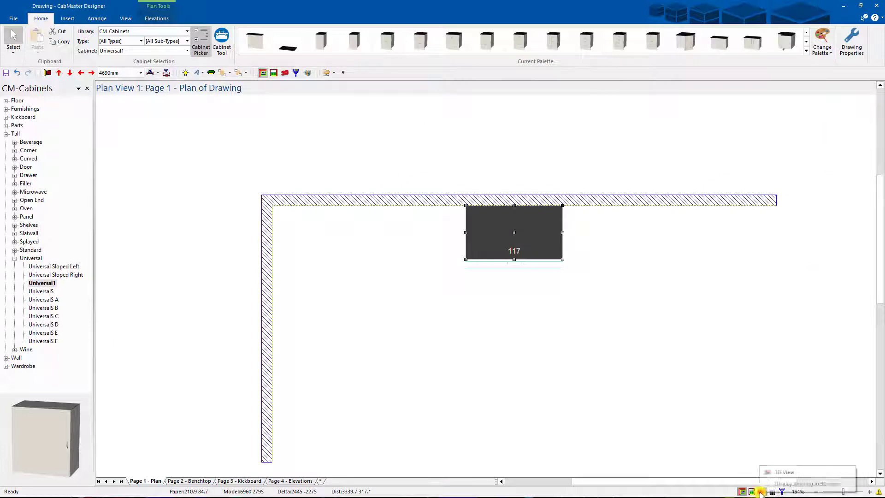
click(761, 491)
drag(484, 297, 374, 255)
drag(455, 355, 424, 275)
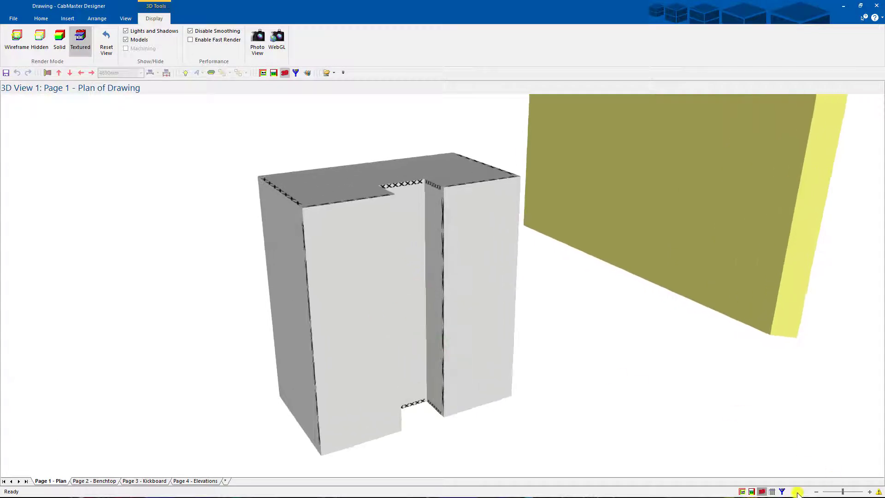
click(742, 492)
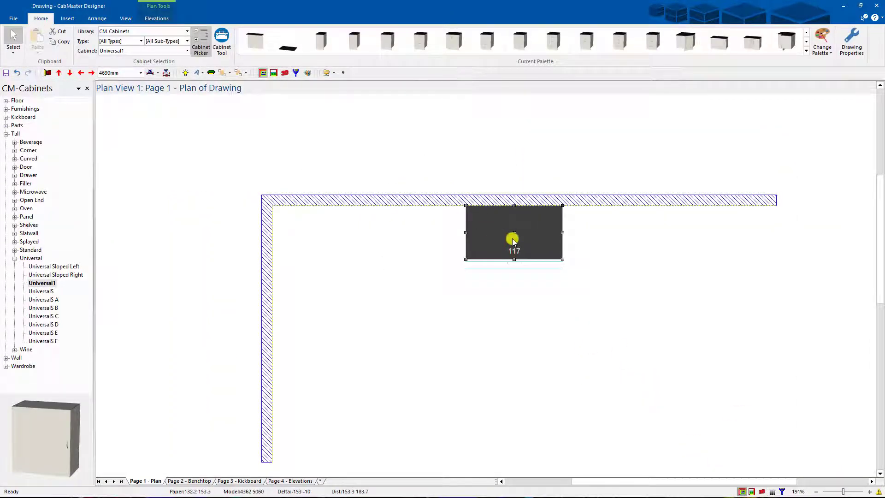
Enable Allow for Rail in cabinet 117's Shadow settings
double_click(513, 241)
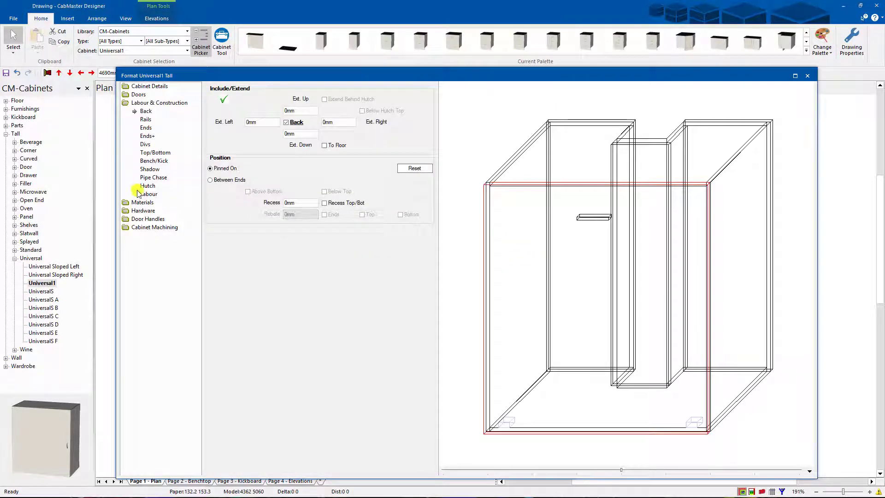
click(152, 170)
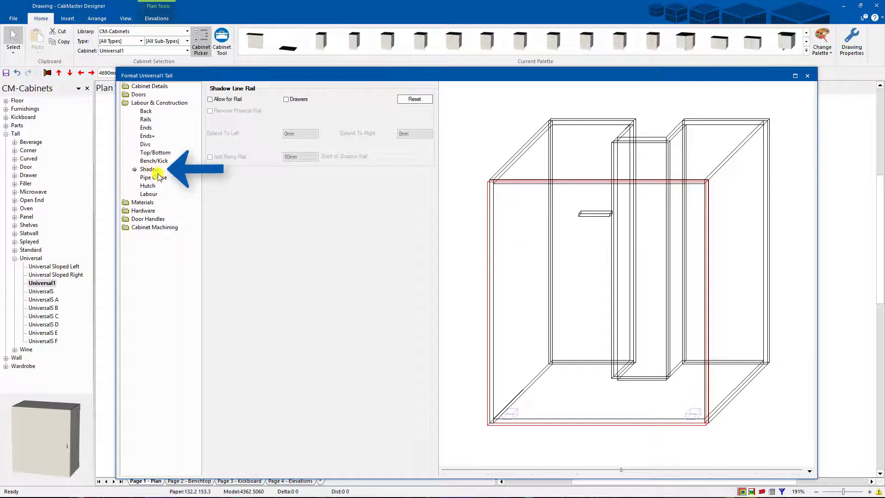
click(223, 99)
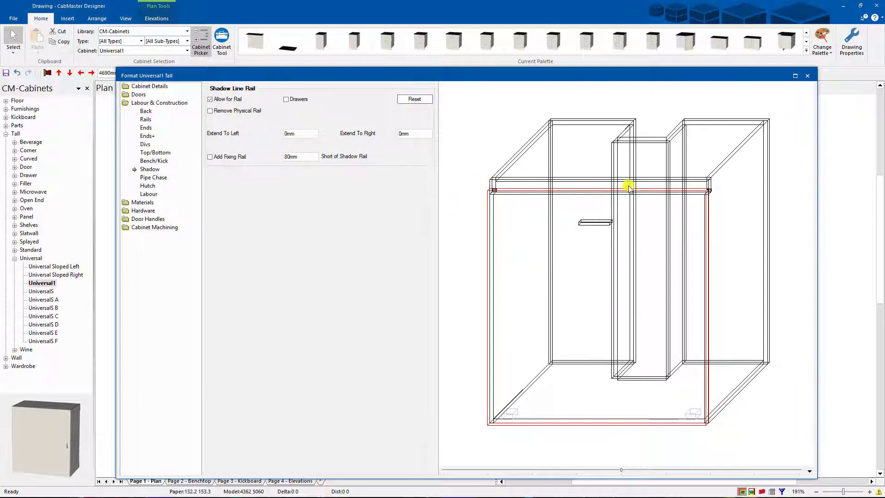
click(809, 75)
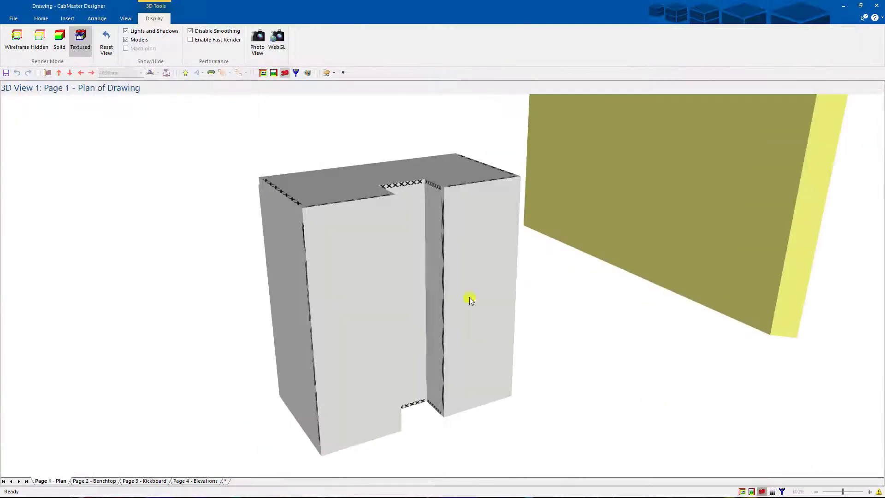
Orbit and zoom around the cabinet in 3D to inspect the shadow rail, then return to plan
drag(468, 296, 409, 270)
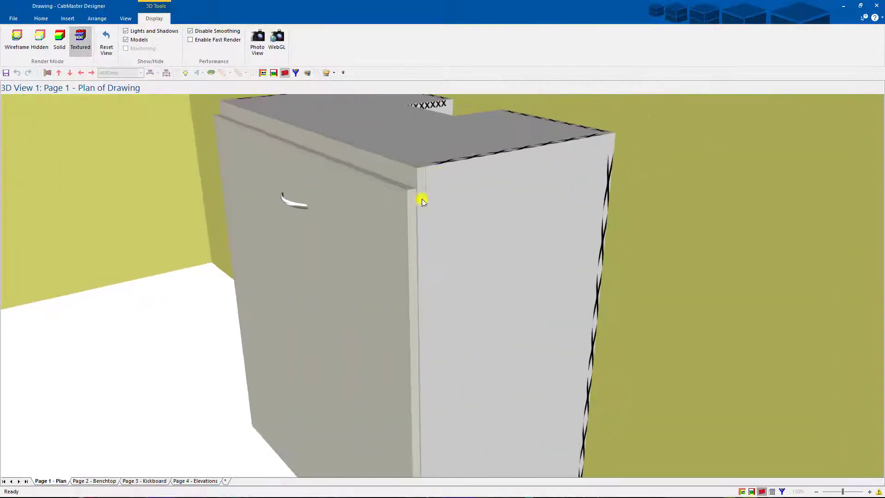
scroll(429, 211, up, 5)
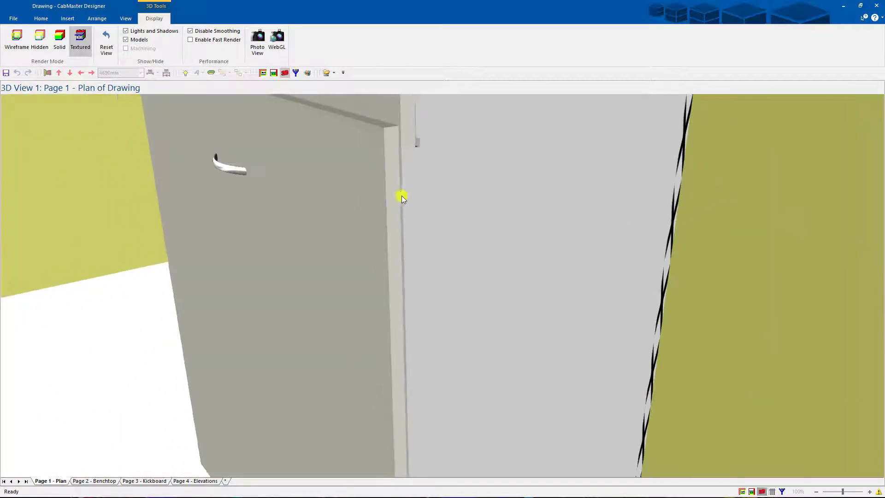
scroll(428, 244, down, 5)
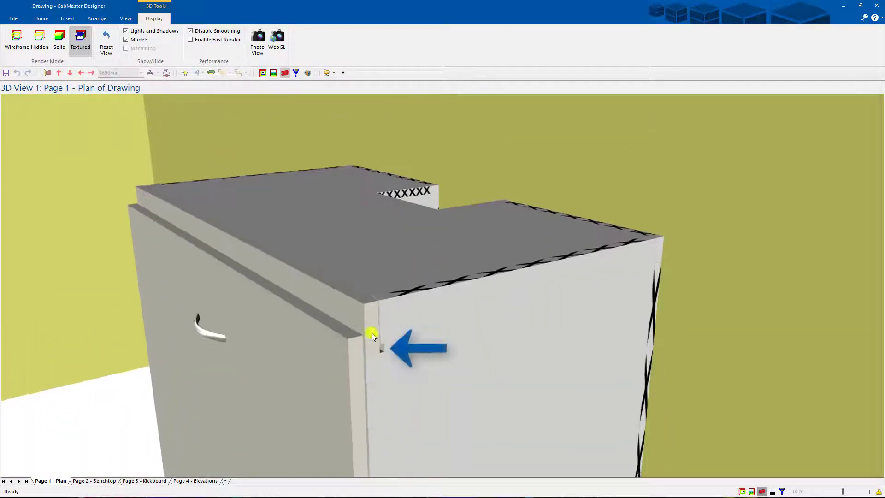
scroll(392, 366, down, 5)
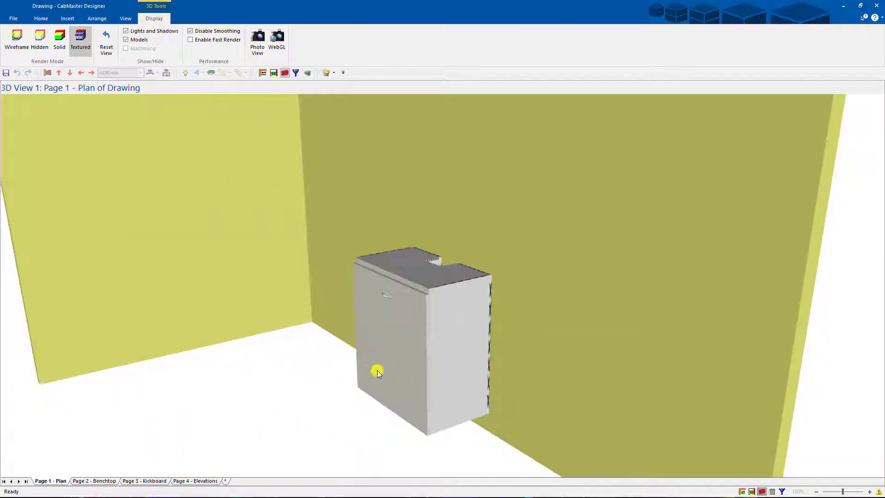
drag(369, 370, 505, 301)
click(741, 491)
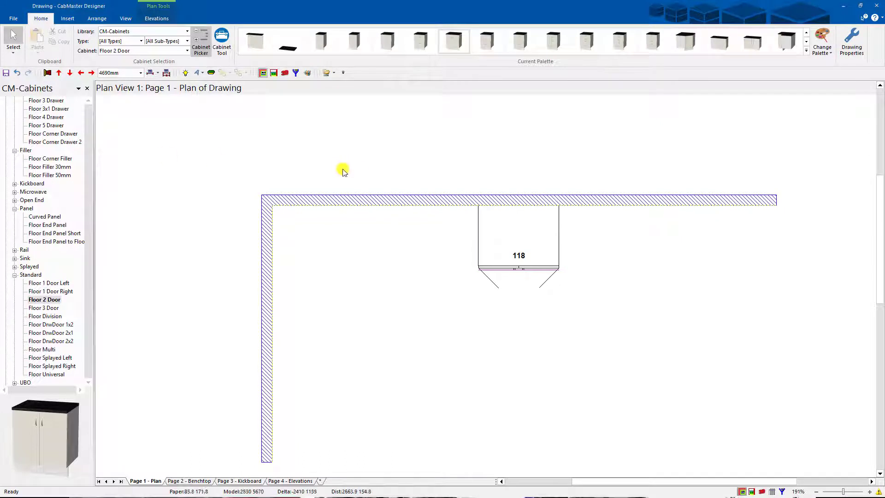
Apply the 4 Vents - 100mm custom machining pattern to cabinet 118's right end
double_click(505, 243)
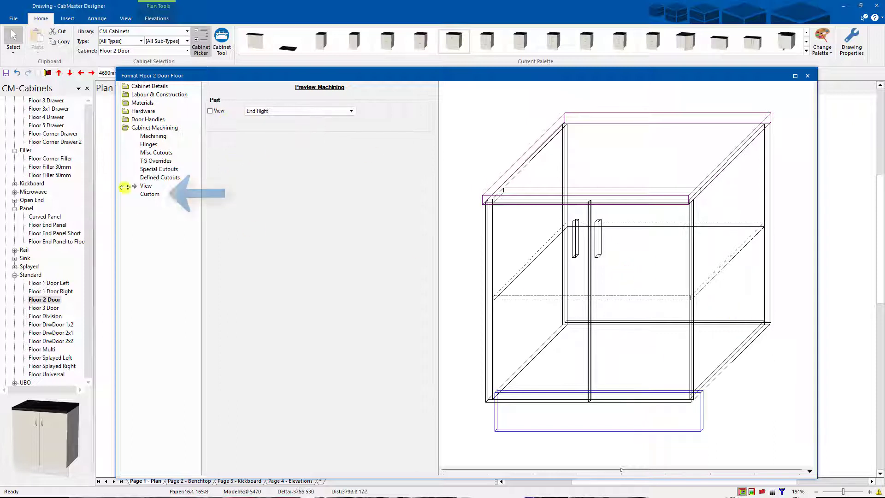
click(150, 194)
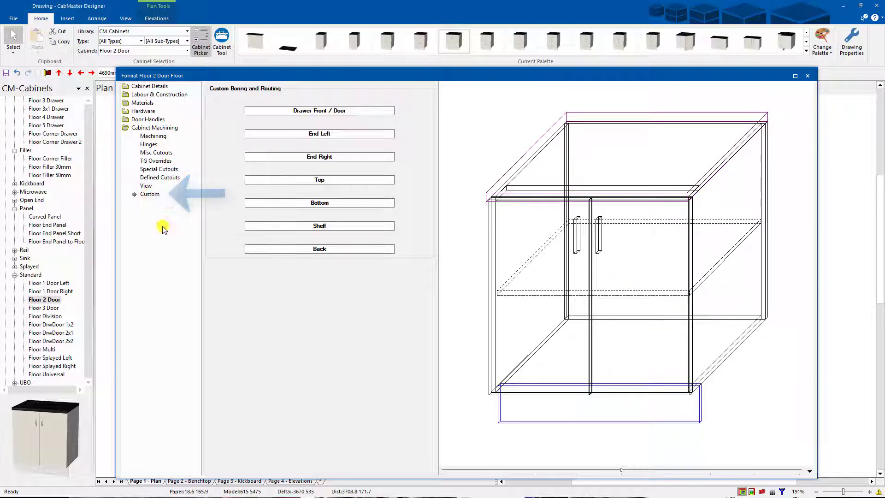
click(324, 157)
click(310, 177)
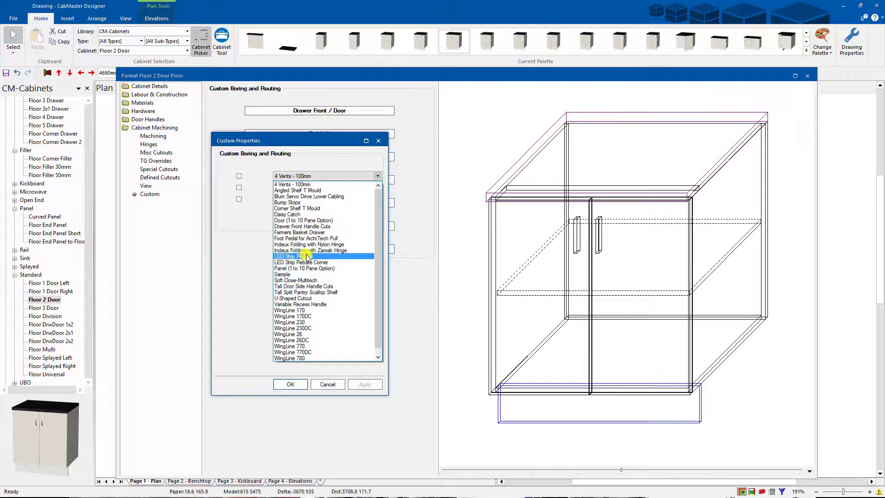
click(303, 185)
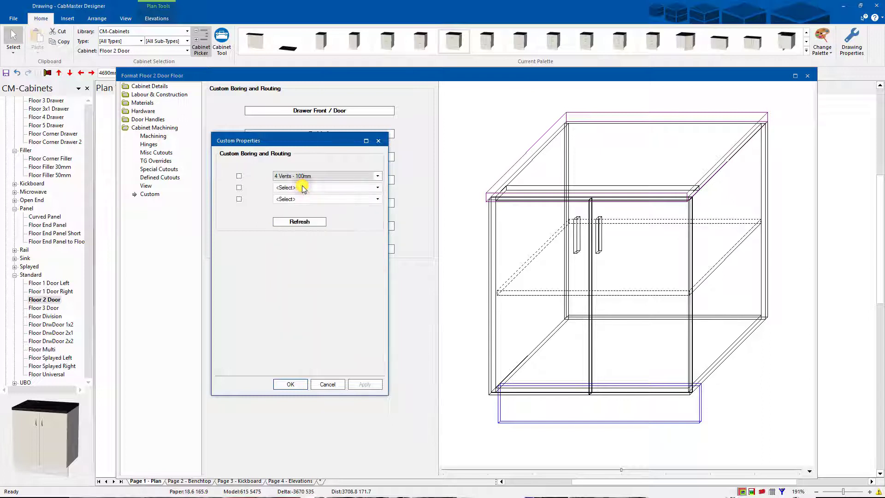
click(239, 176)
click(365, 384)
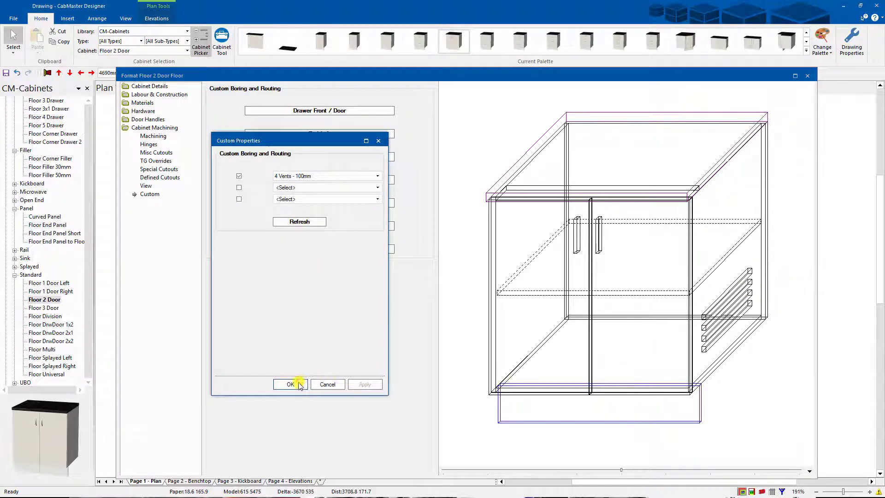
click(291, 385)
click(806, 76)
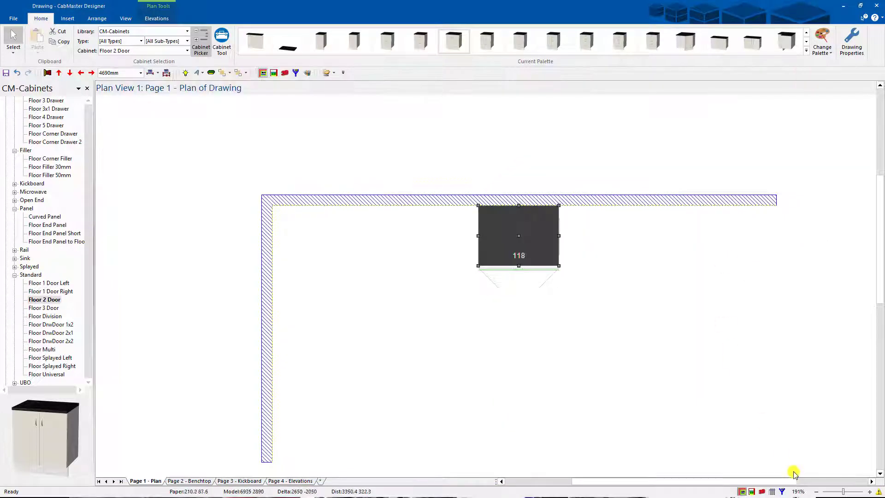
View cabinet 118's vent cutouts in the 3D view
click(753, 490)
drag(499, 327, 468, 347)
scroll(466, 359, down, 5)
scroll(477, 338, up, 5)
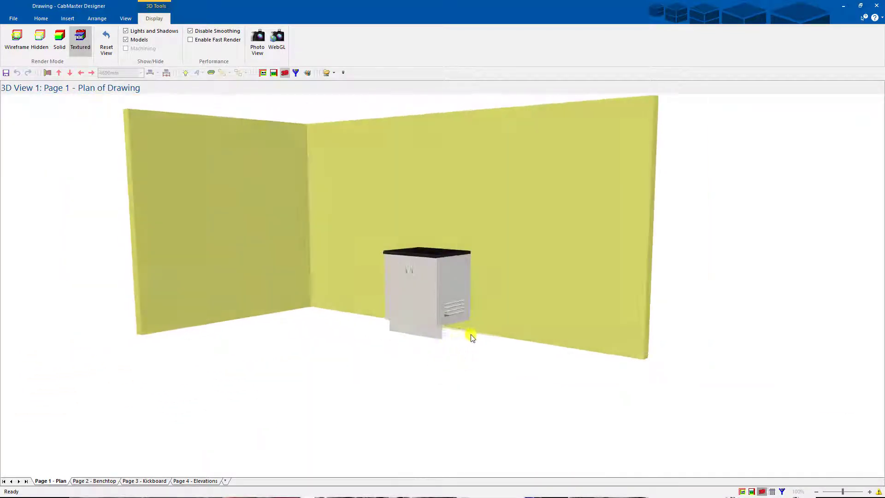